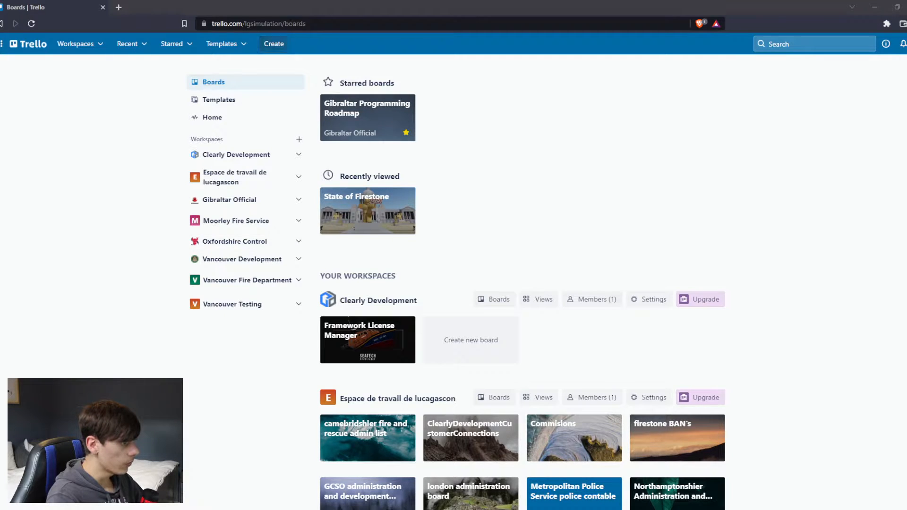
Start creating a new workspace and name it MyWorkspace.
click(274, 45)
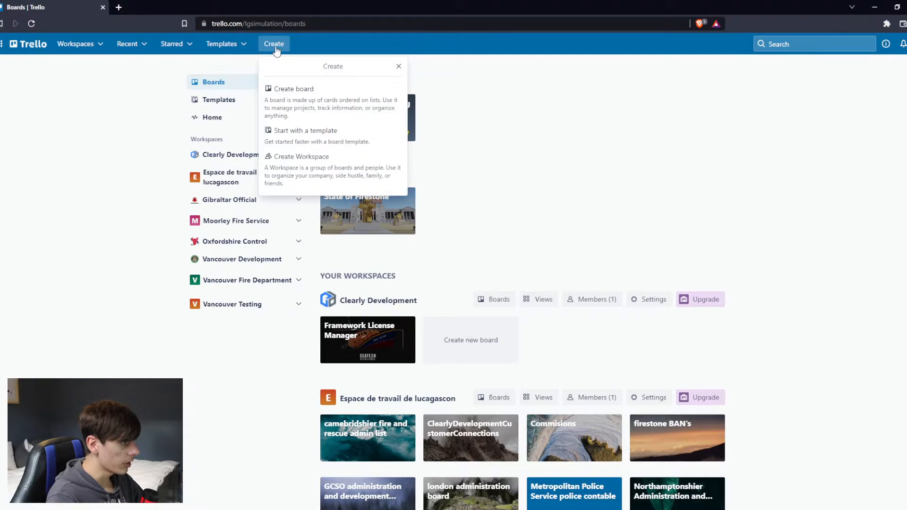
click(328, 160)
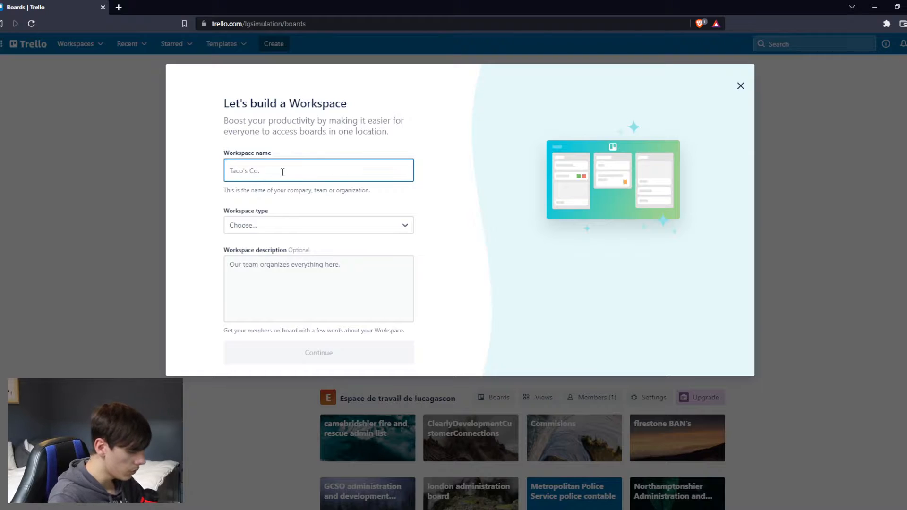
text(PO)
key(BackSpace)
key(BackSpace)
text(MyWorjspa)
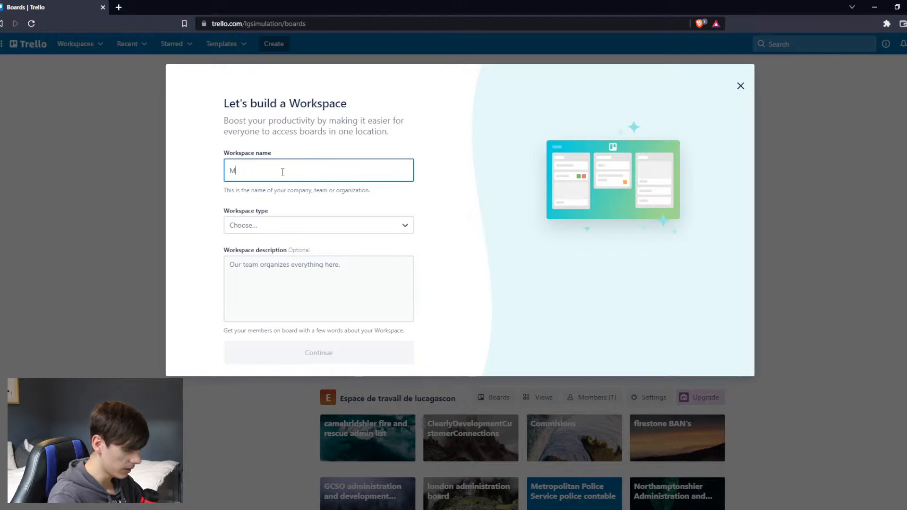
key(BackSpace)
key(BackSpace)
key(BackSpace)
key(BackSpace)
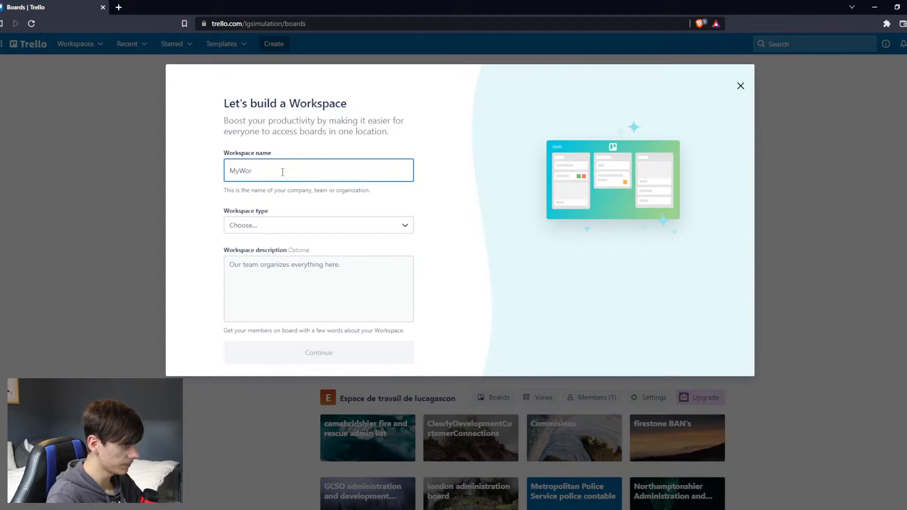
text(kspace)
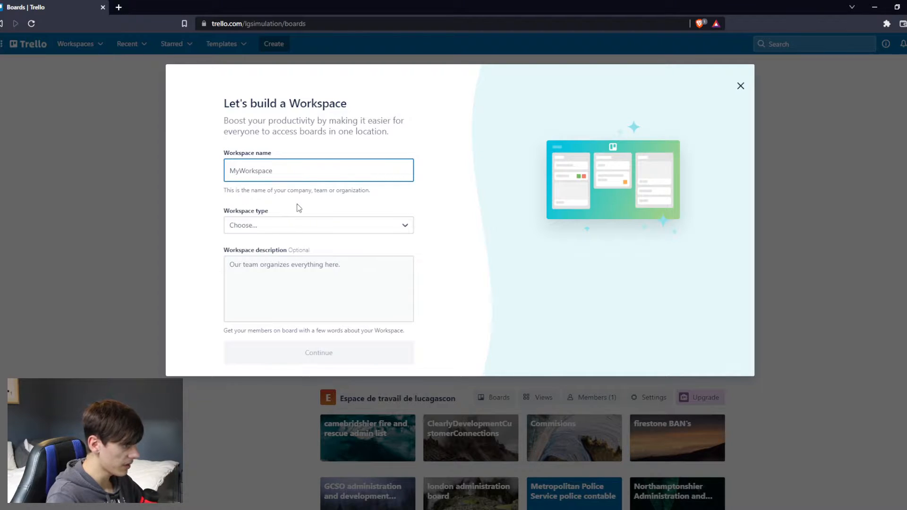
Create the workspace with the type Other and skip the team invitation.
click(278, 227)
click(278, 227)
click(257, 358)
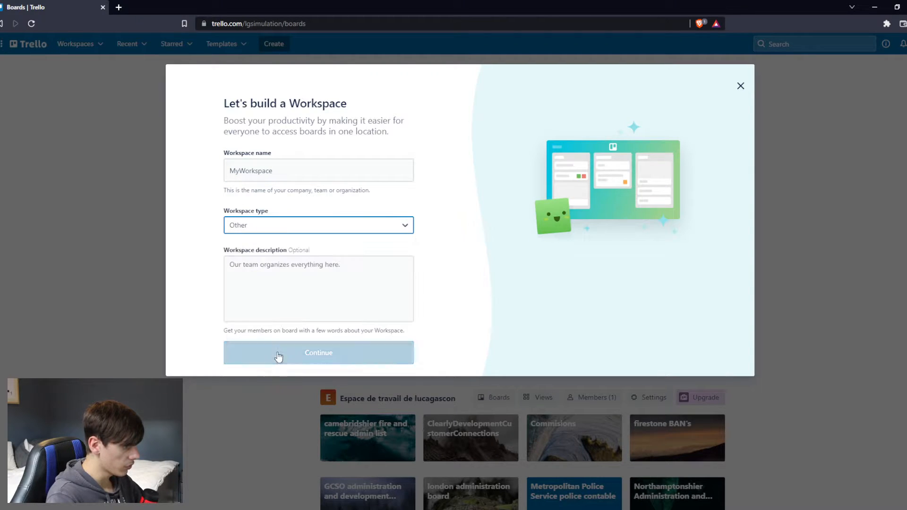
click(331, 351)
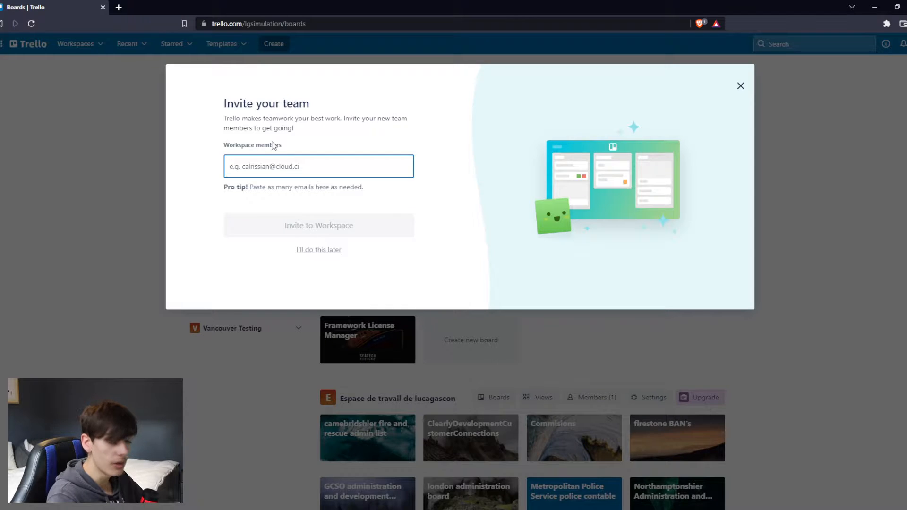
click(225, 103)
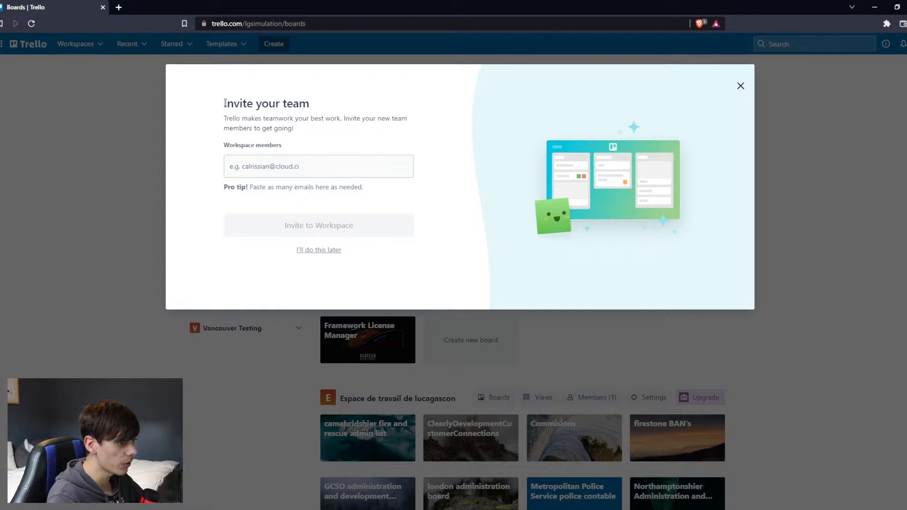
click(314, 250)
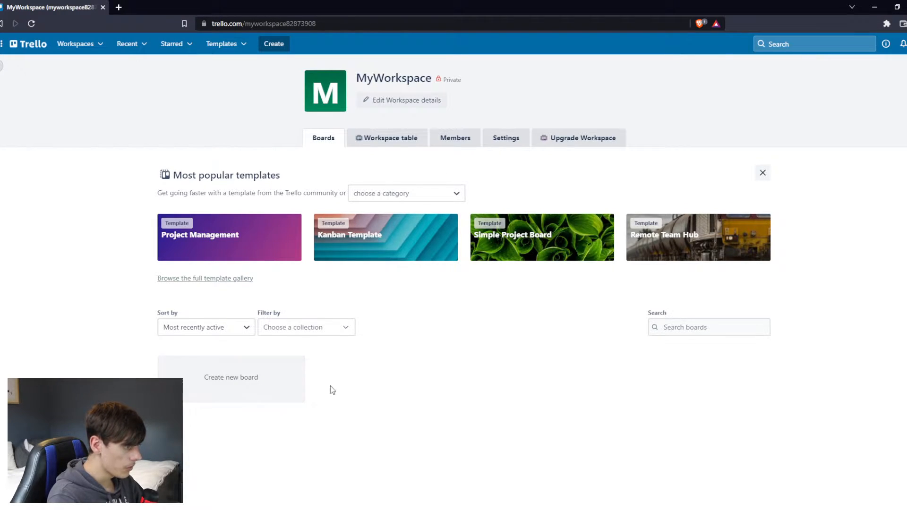
Create a board titled RoadMap in MyWorkspace, keeping the black background and Workspace visibility.
click(262, 387)
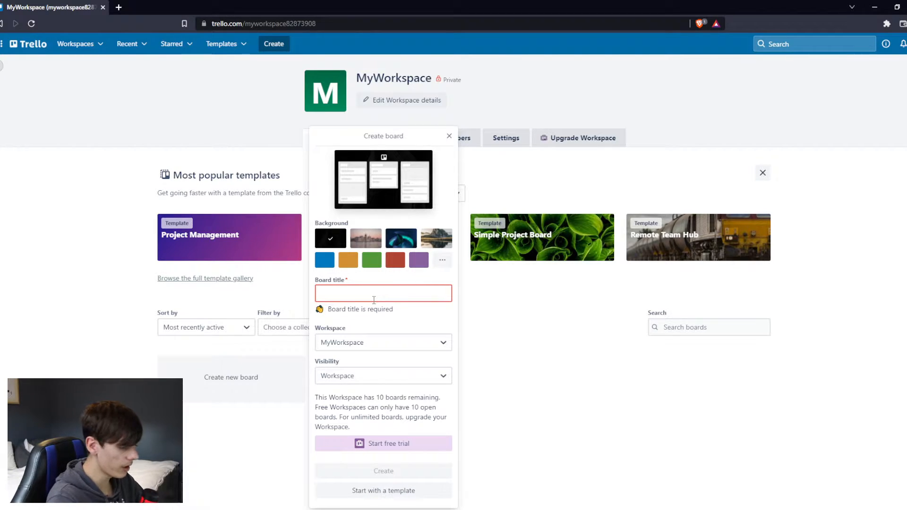
text(Road)
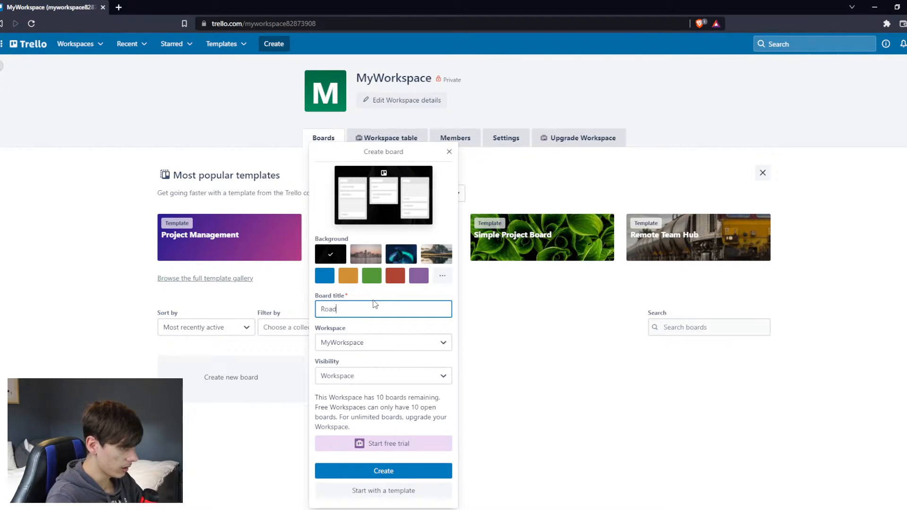
text(Map)
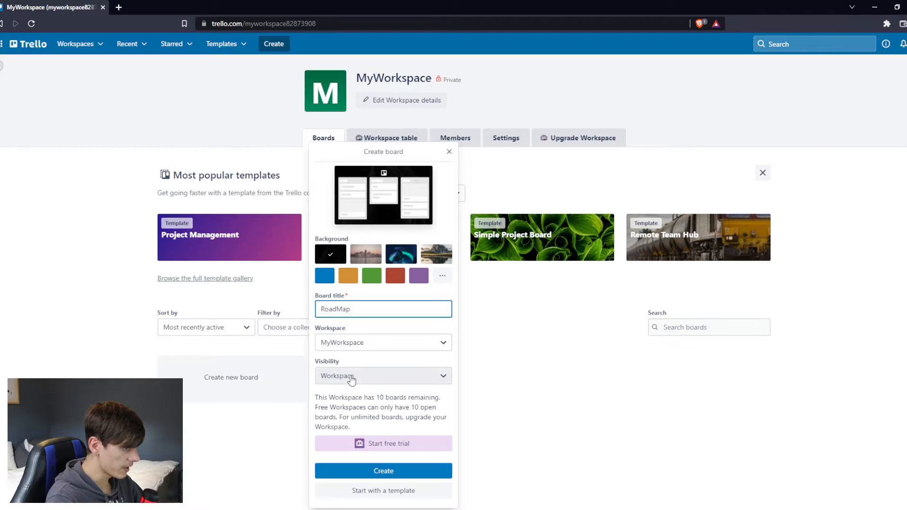
click(384, 471)
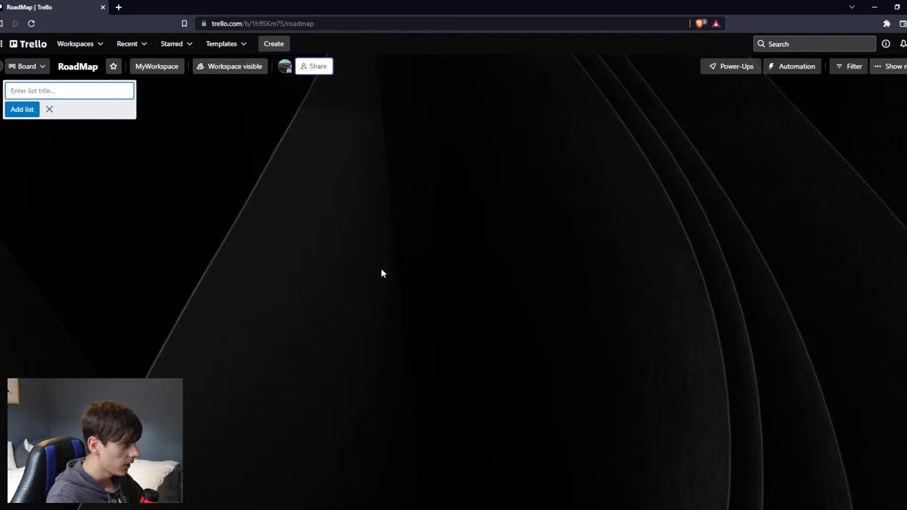
click(383, 259)
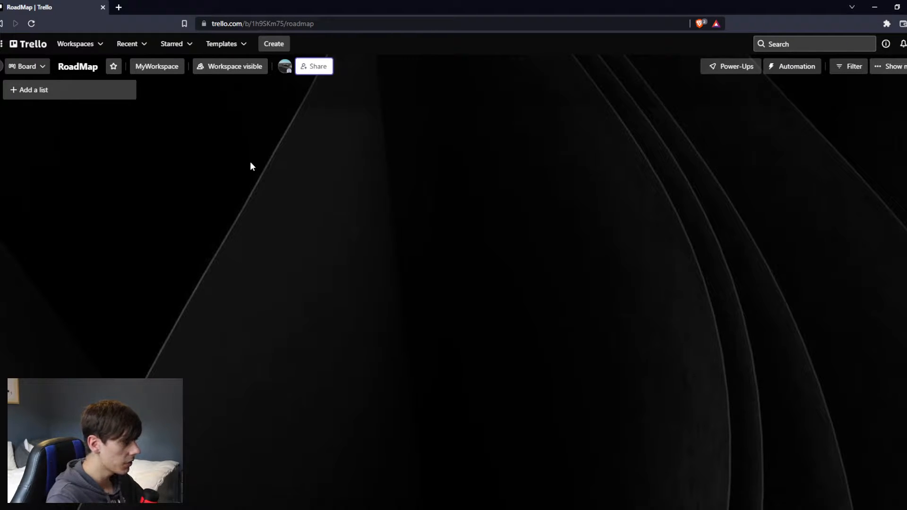
Add a first list titled Information to the RoadMap board.
click(67, 92)
text(Informatri)
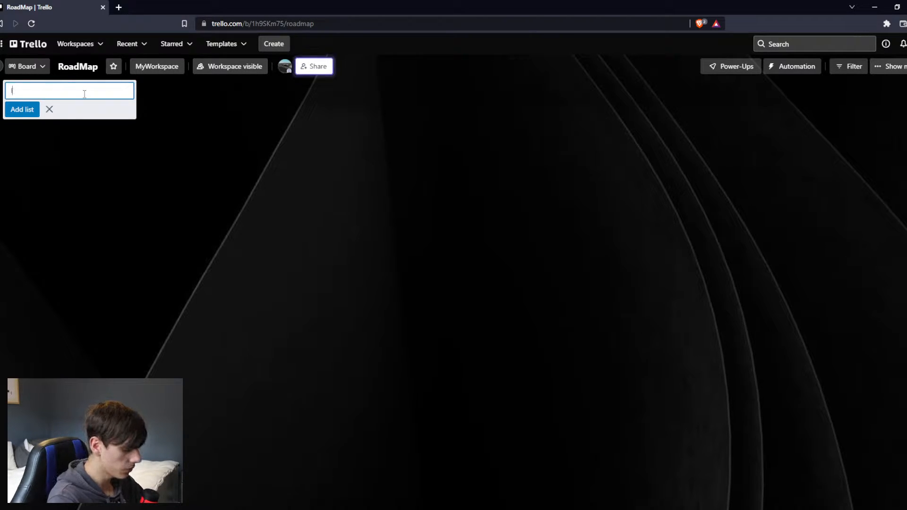
key(BackSpace)
key(BackSpace)
text(ion)
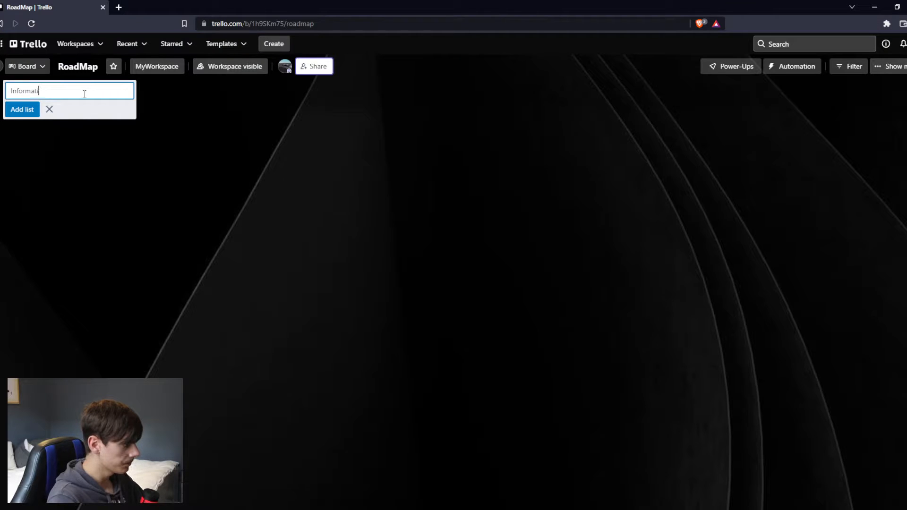
key(Return)
click(188, 110)
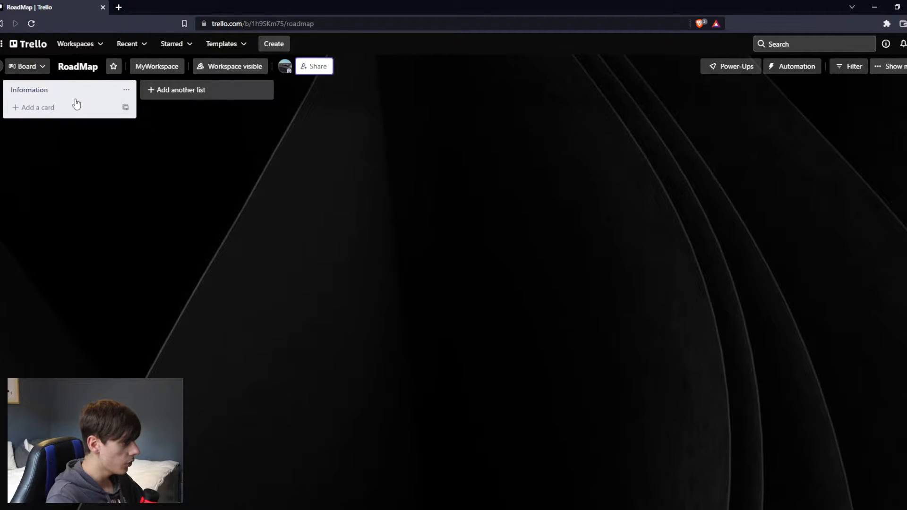
click(68, 112)
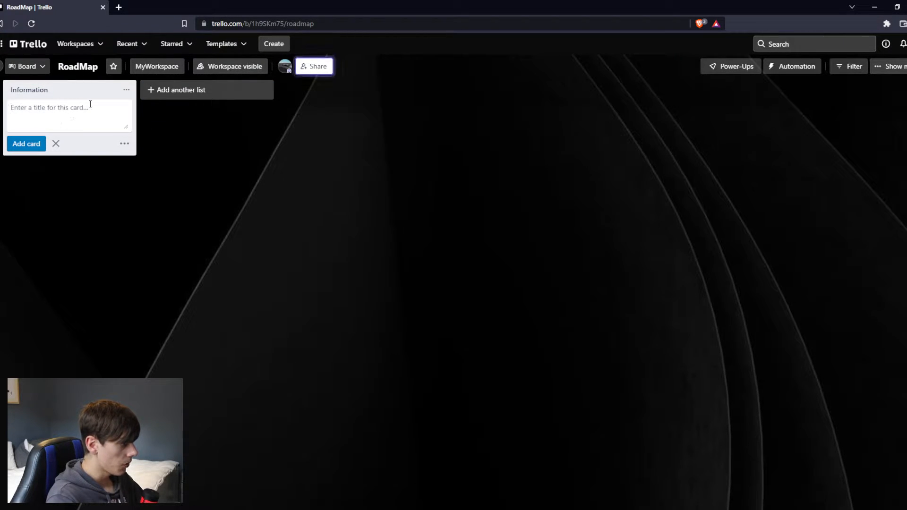
click(55, 144)
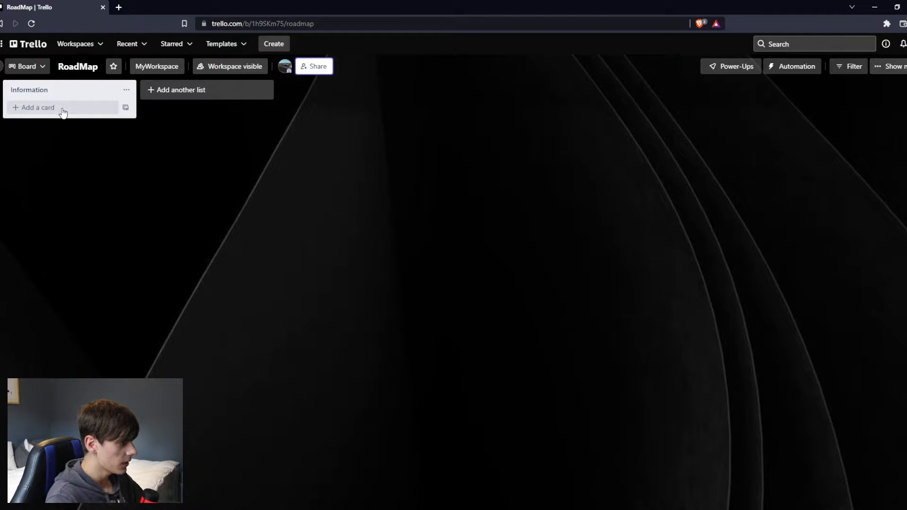
click(55, 108)
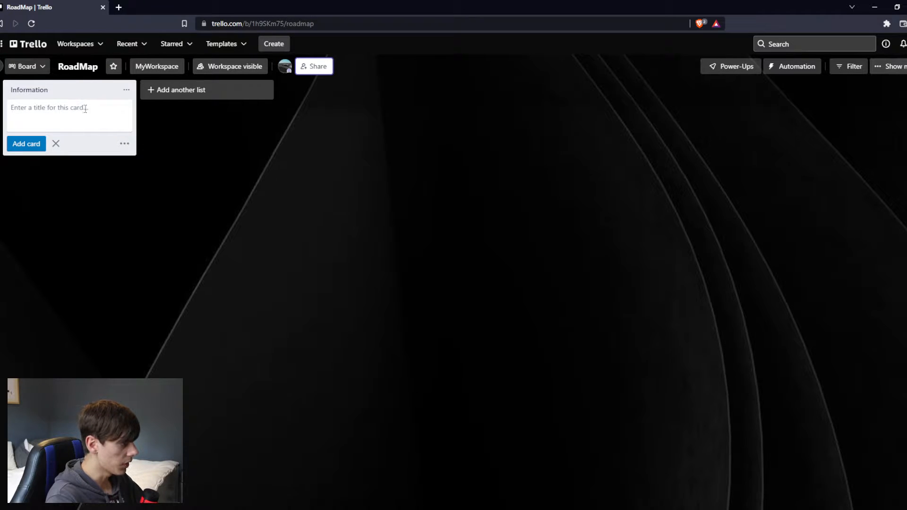
click(56, 144)
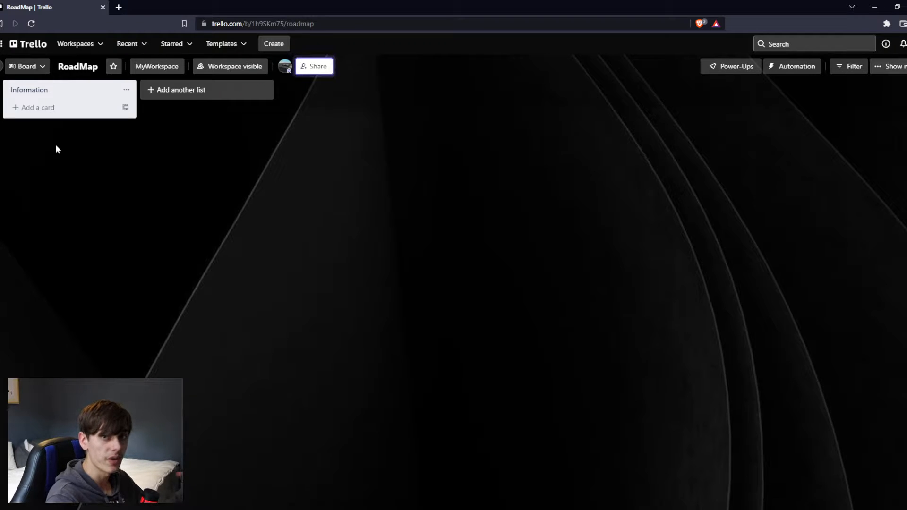
Add a card titled "LGSimulation_RBLX - Programmer" to the Information list.
click(50, 110)
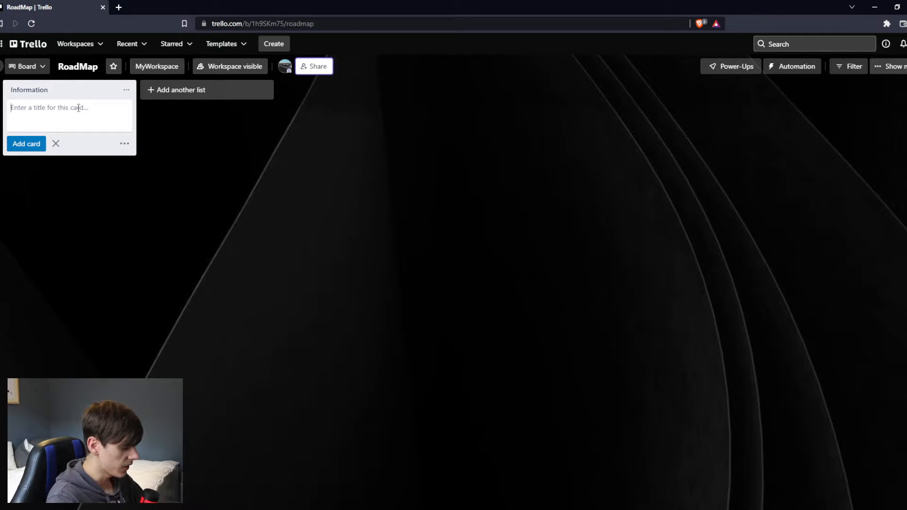
text(LGSimul)
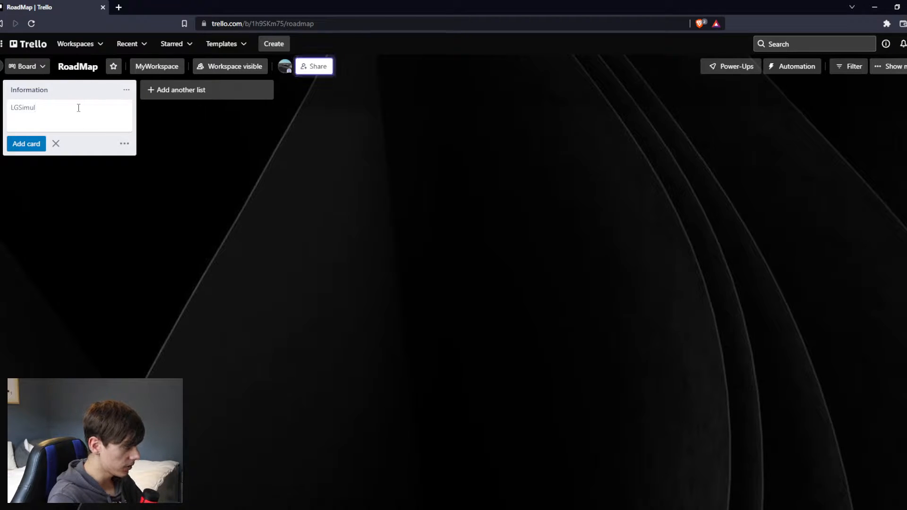
text(ation_RB)
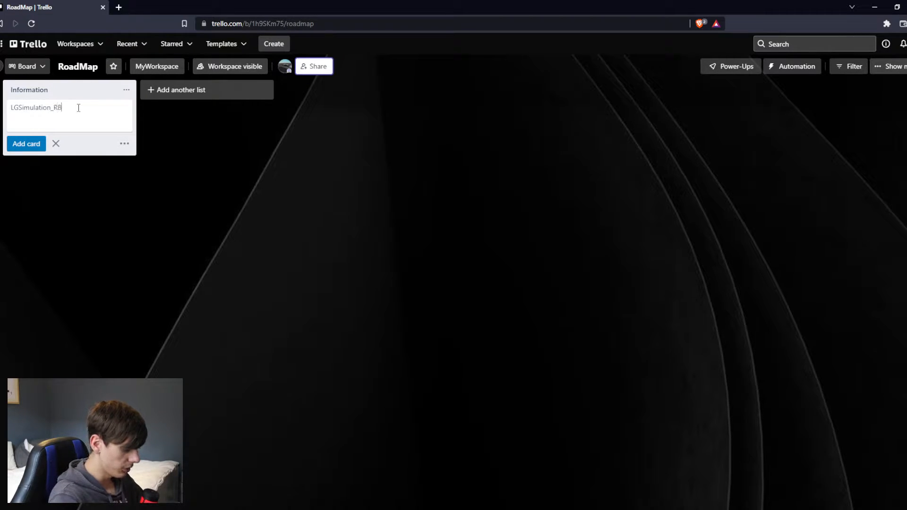
text(LX - Programmer)
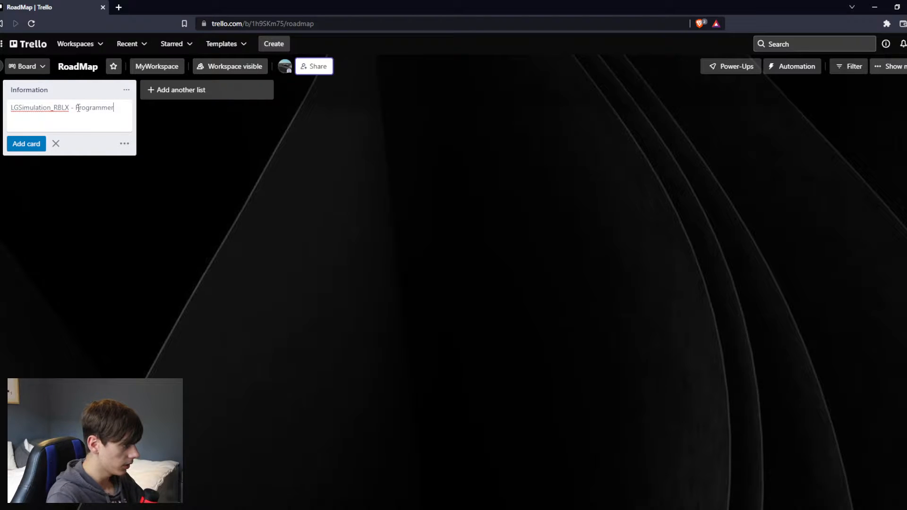
key(Return)
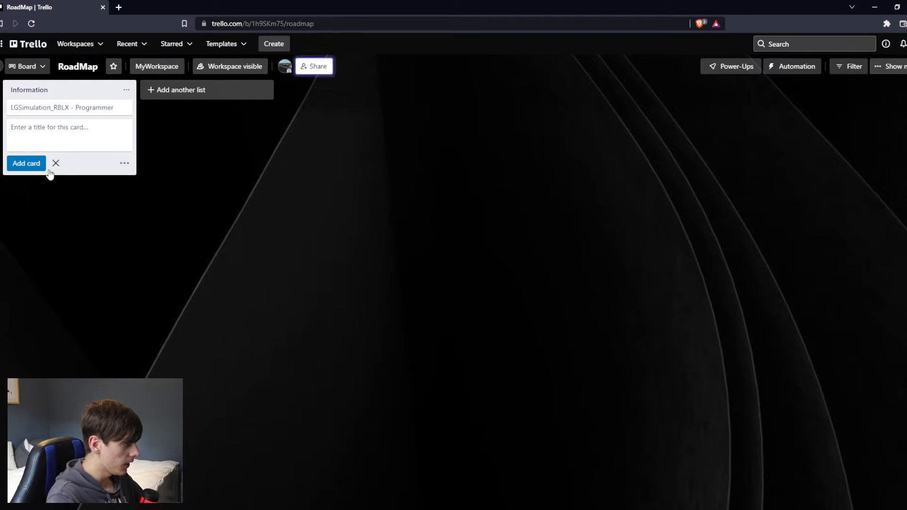
click(55, 163)
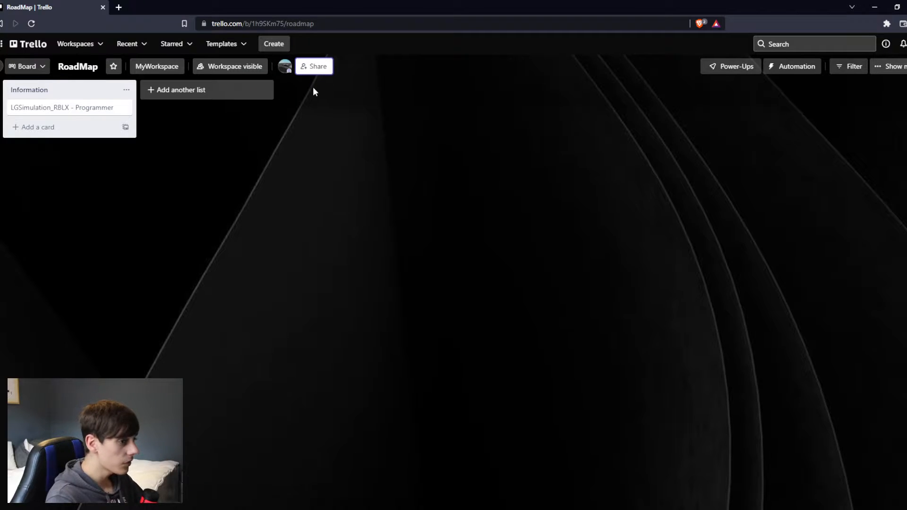
Add a second list titled Programming to the board.
click(202, 92)
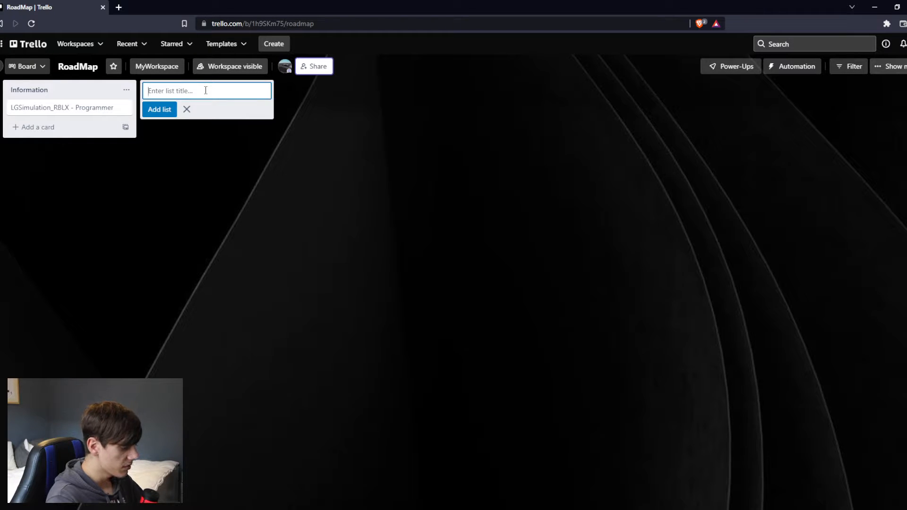
text(Pr)
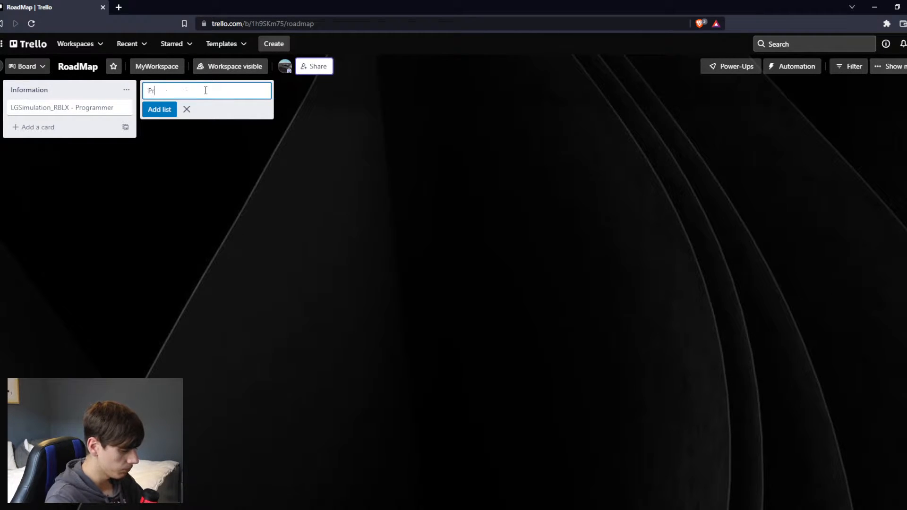
text(ogramming)
key(Return)
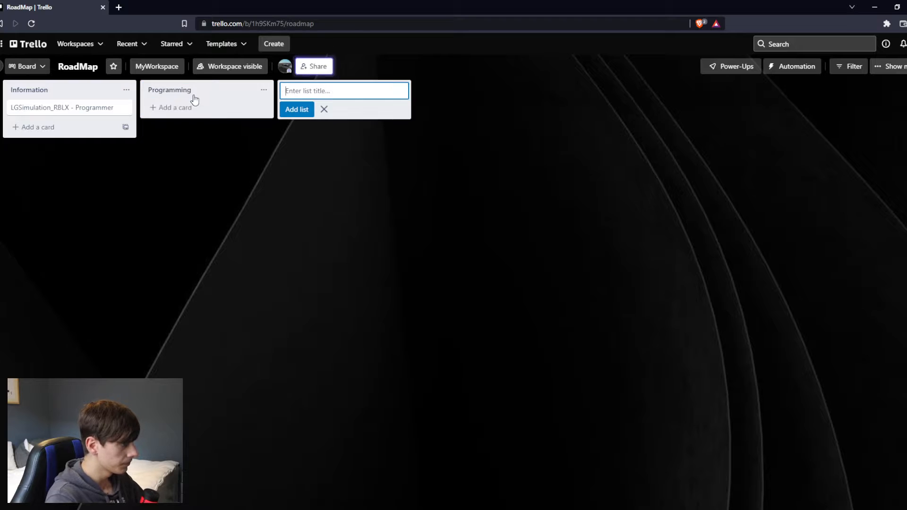
Add a third list titled Building to the board.
text(Bul)
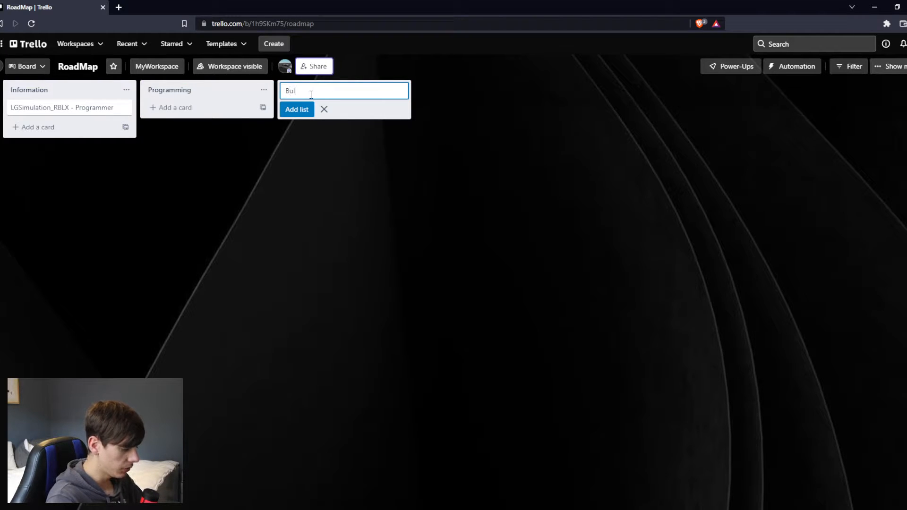
text(uild)
key(BackSpace)
key(BackSpace)
key(BackSpace)
text(uilding)
key(Return)
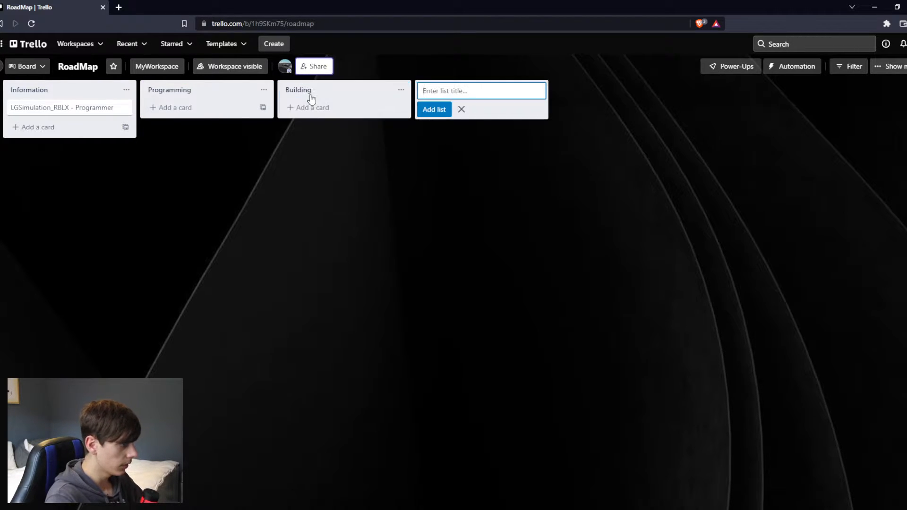
Add a fourth list titled "3D Modeling" to the board and stop adding lists.
text(A)
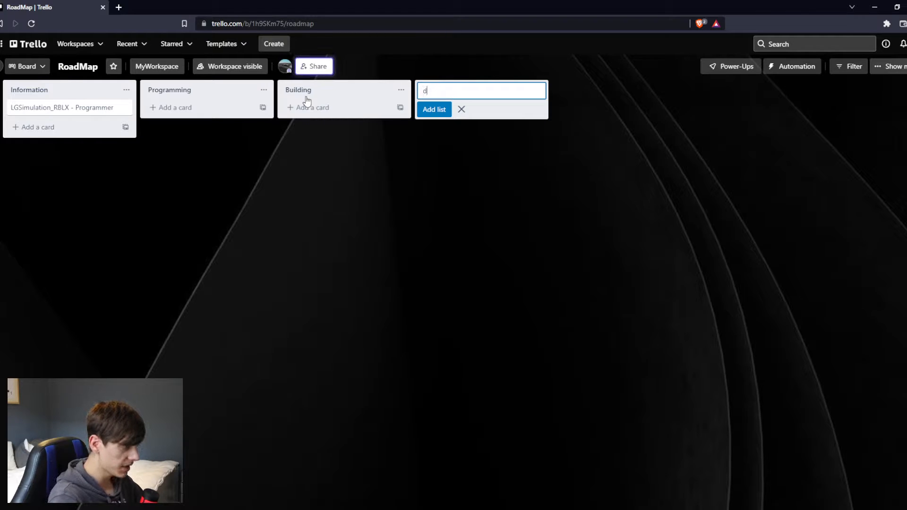
key(BackSpace)
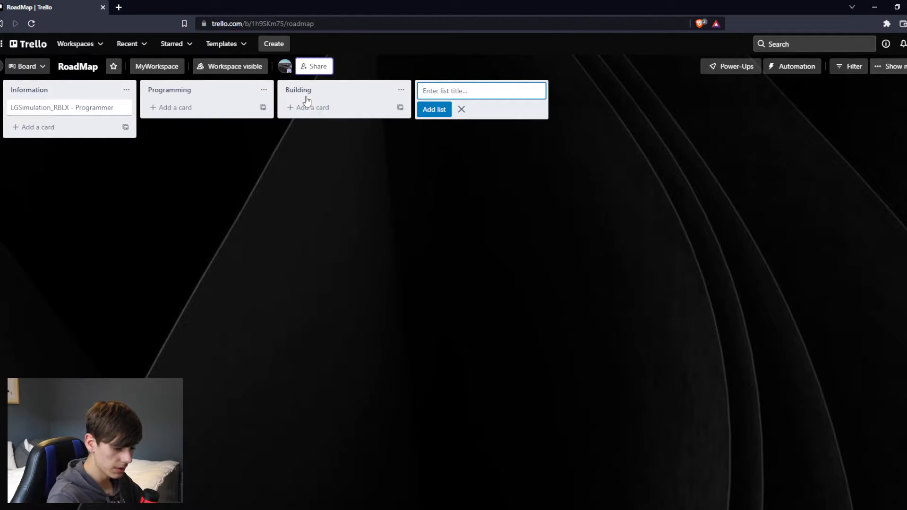
text(3)
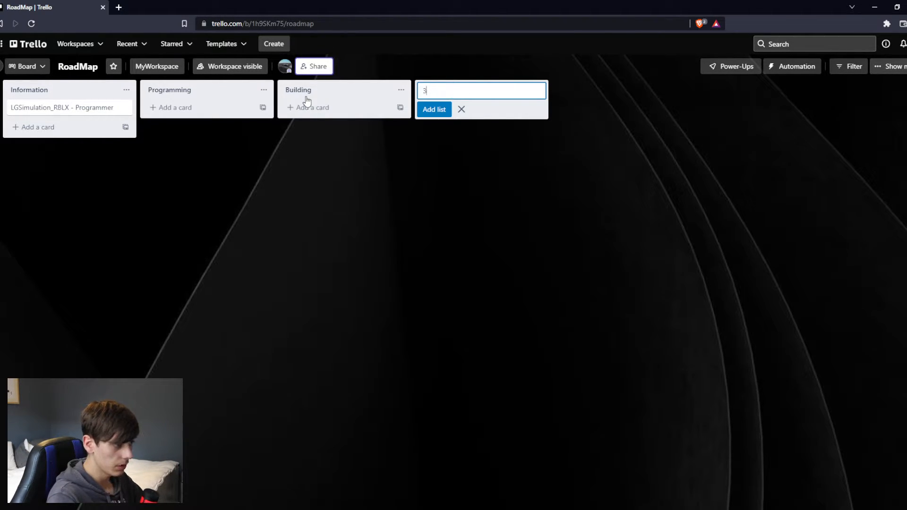
text(D Moddeling)
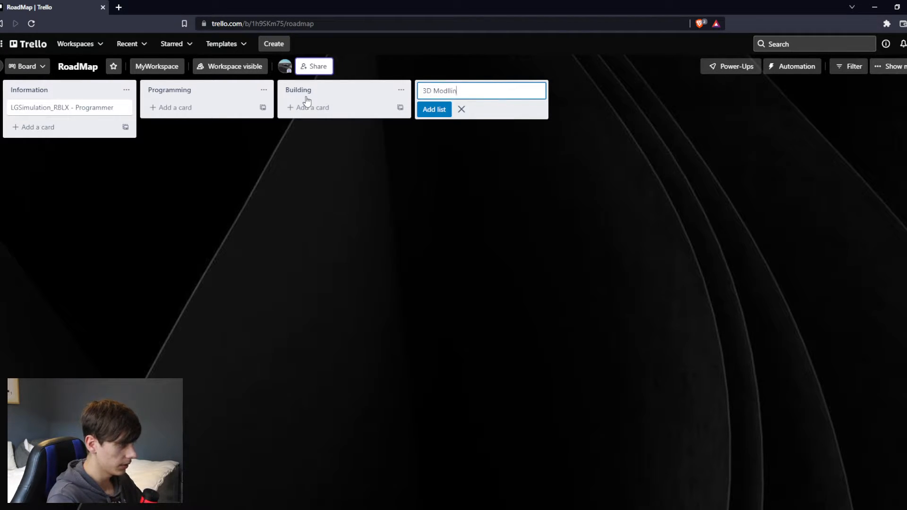
key(BackSpace)
key(BackSpace)
key(BackSpace)
key(BackSpace)
text(elingeling)
key(BackSpace)
key(BackSpace)
key(BackSpace)
key(BackSpace)
key(BackSpace)
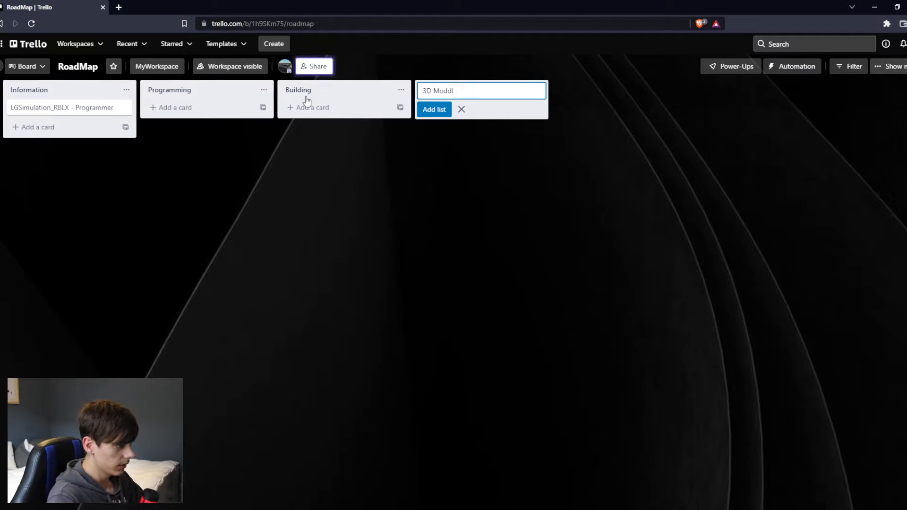
text(eling)
key(Return)
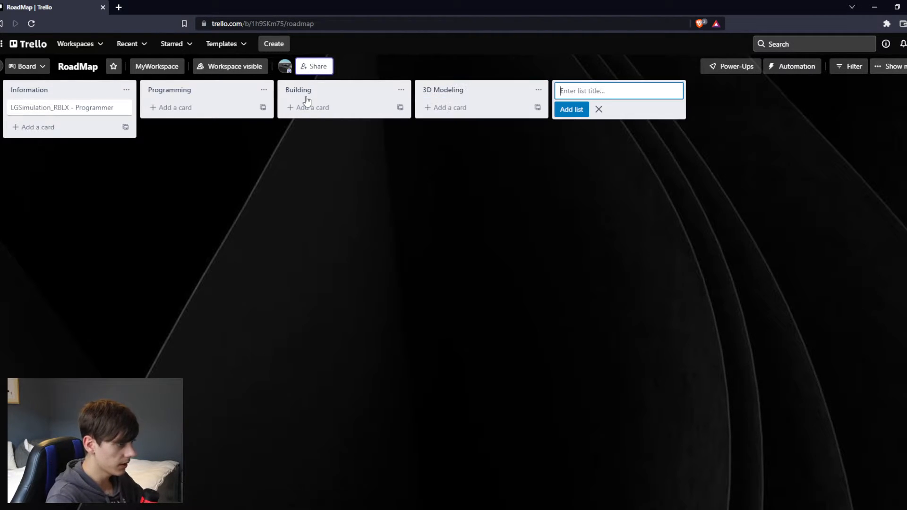
click(599, 109)
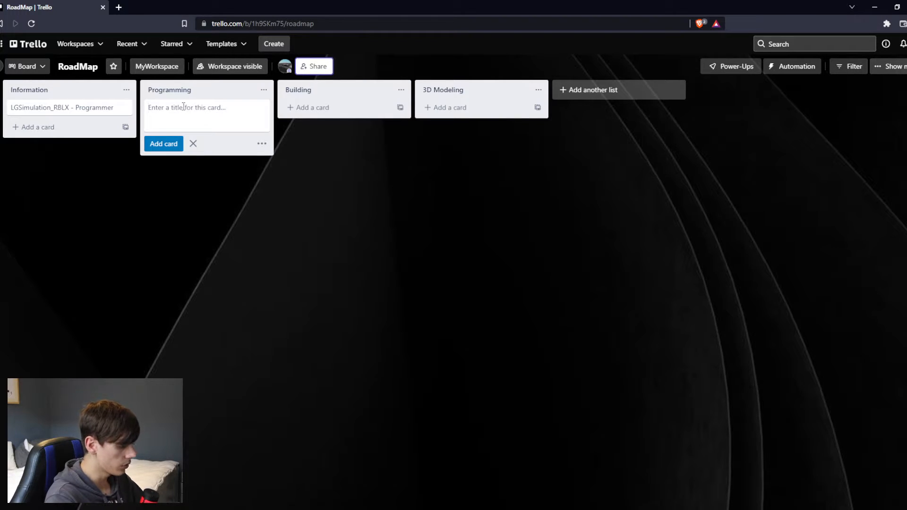
Add a card titled "Custom Licence-plate Generator" to the Programming list.
text(Custom Lic)
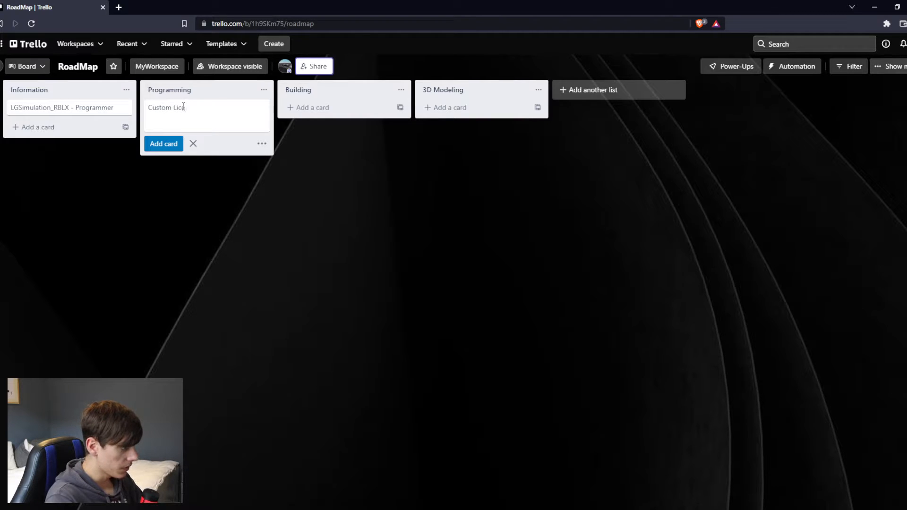
text(enceplate)
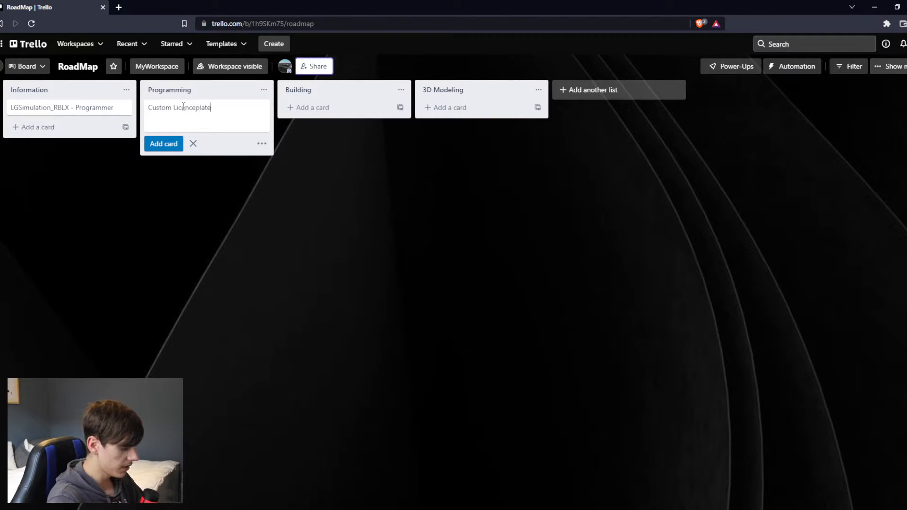
text( Generator)
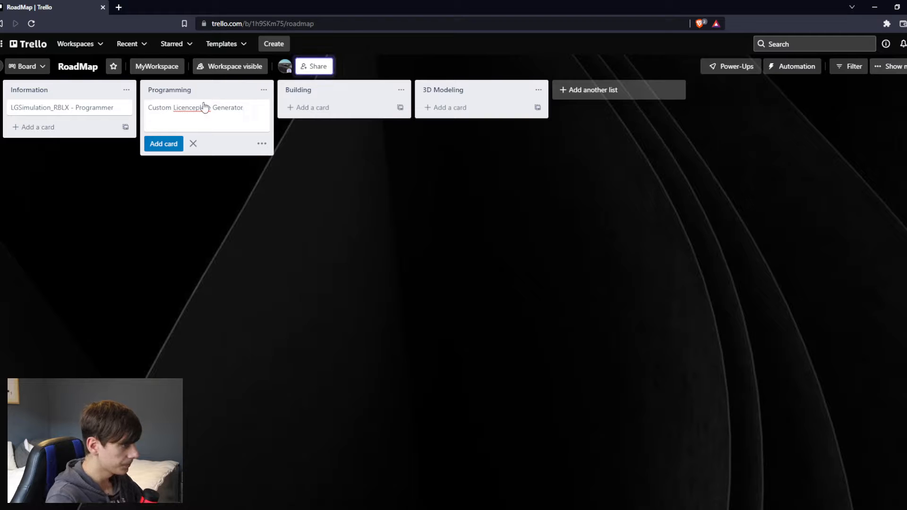
click(196, 106)
text(-)
key(Return)
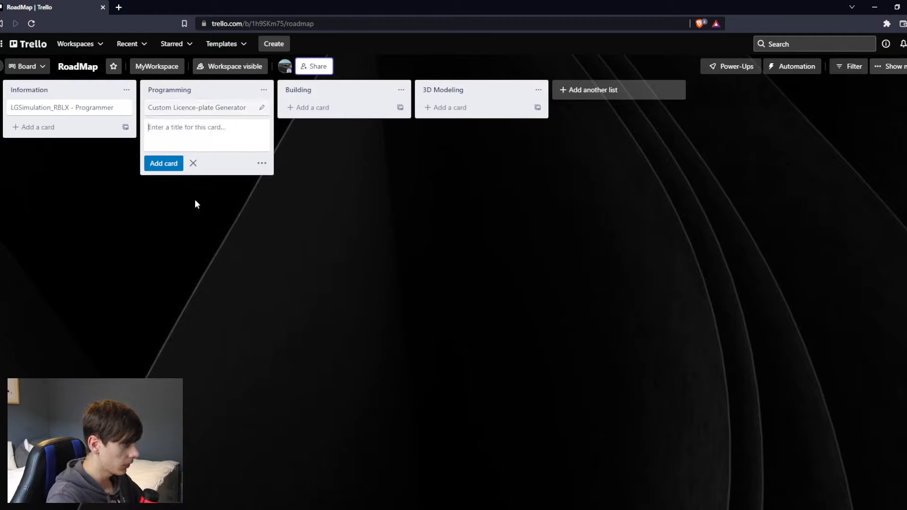
click(193, 163)
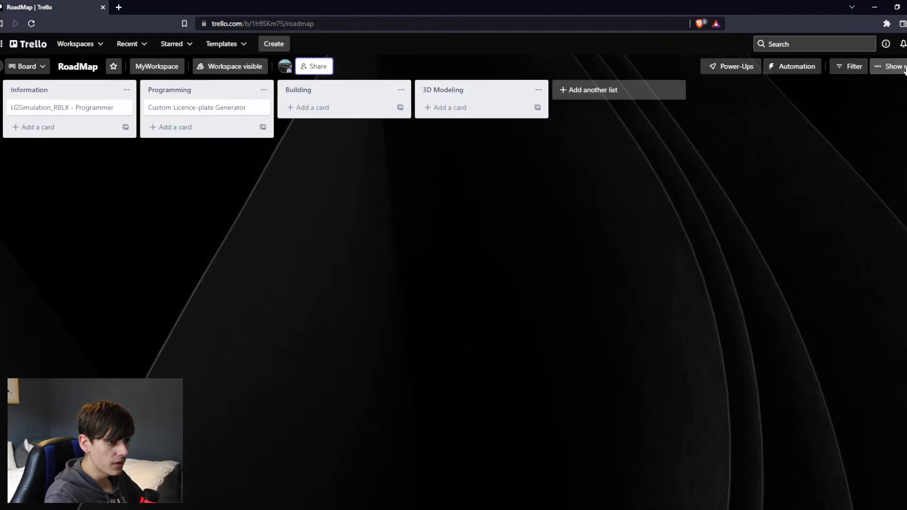
Open the board's label settings and name the green label "Completed Task".
click(881, 67)
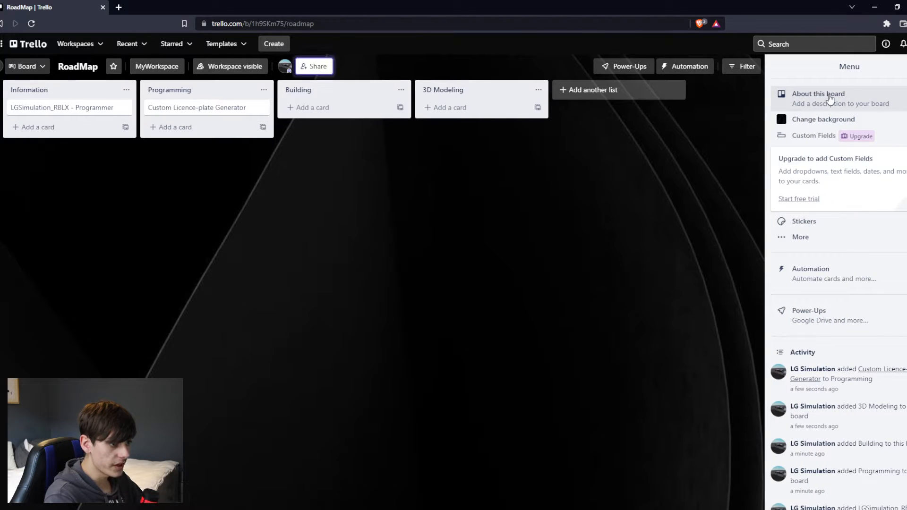
click(846, 239)
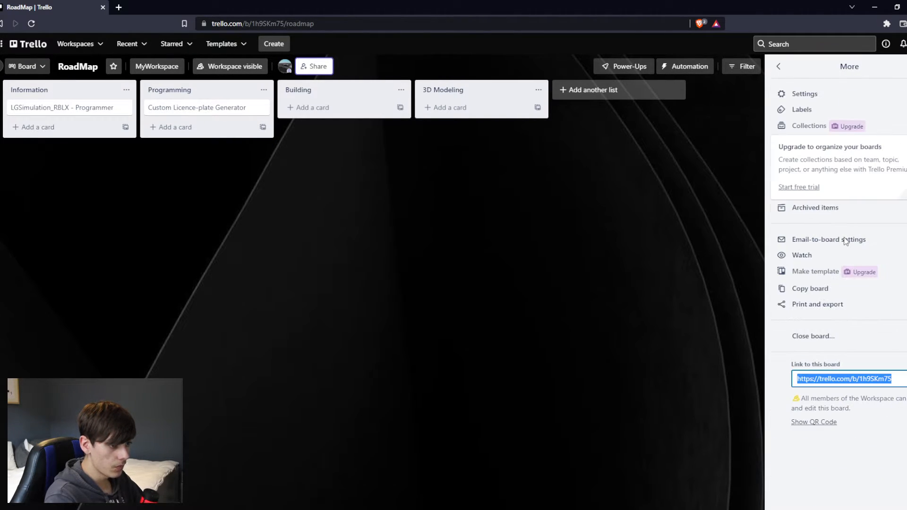
click(848, 113)
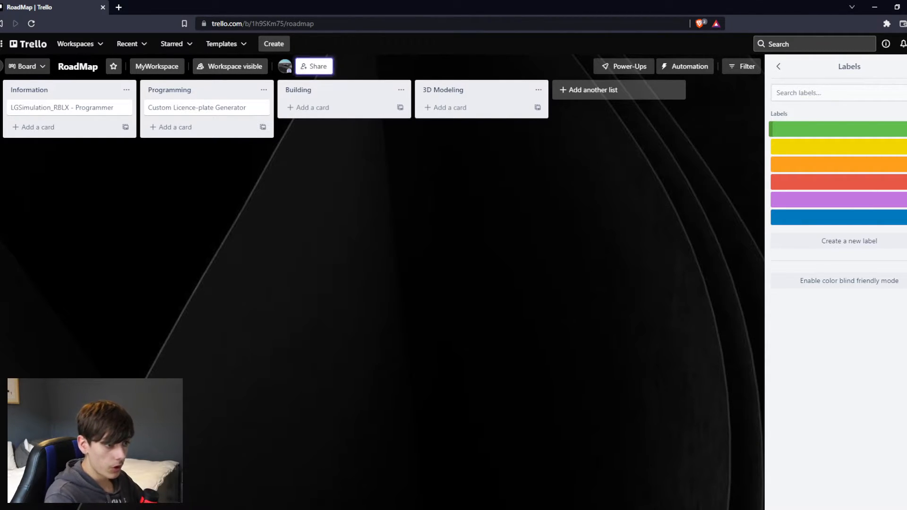
click(893, 129)
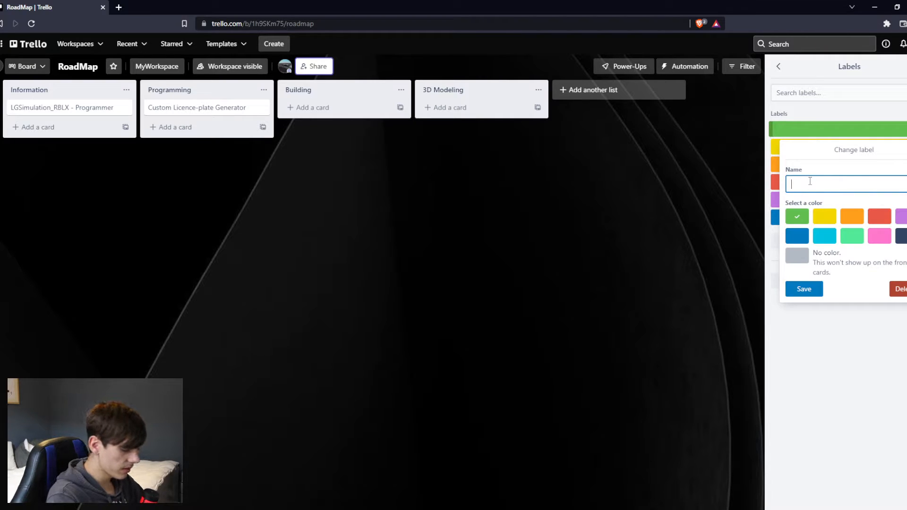
text(Completed)
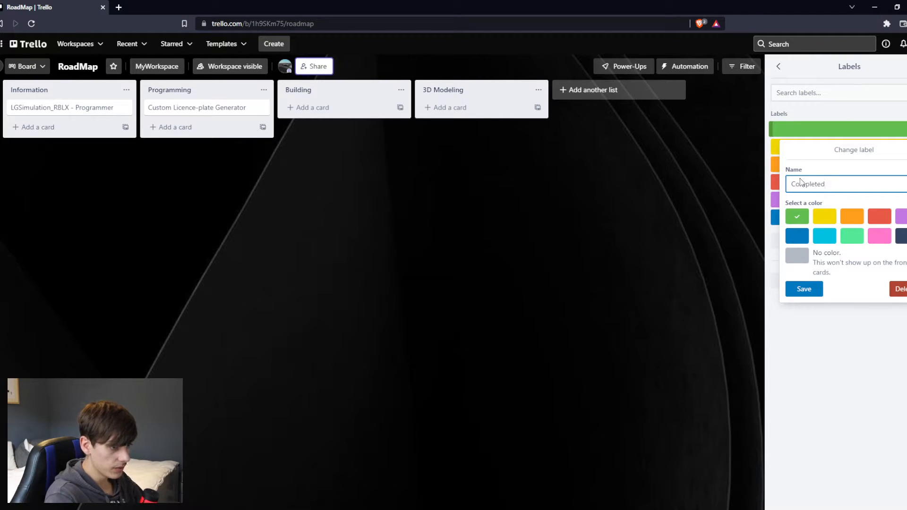
text( Task)
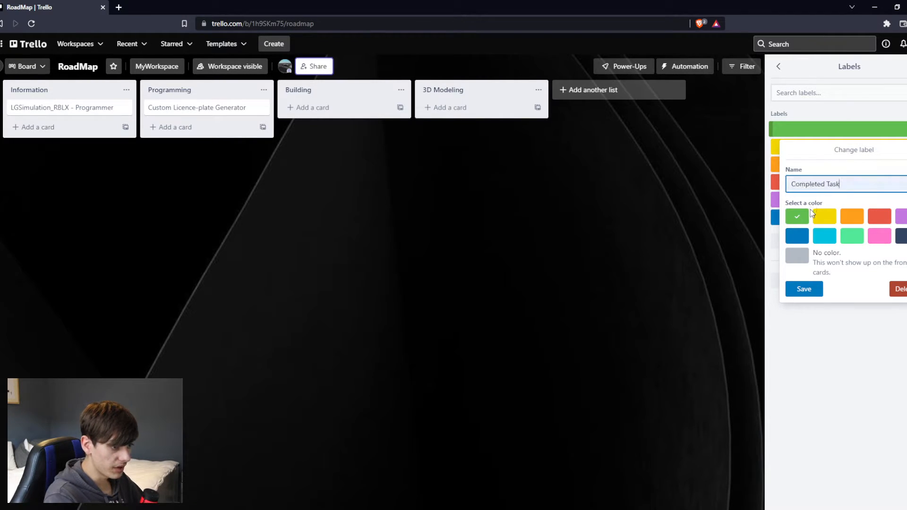
click(812, 290)
Name the red board label "Not Started".
click(897, 181)
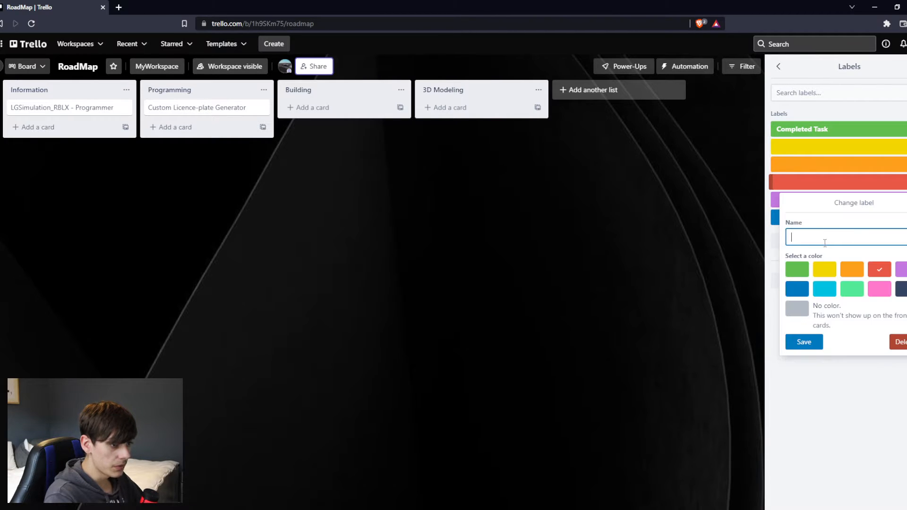
text(Not Started)
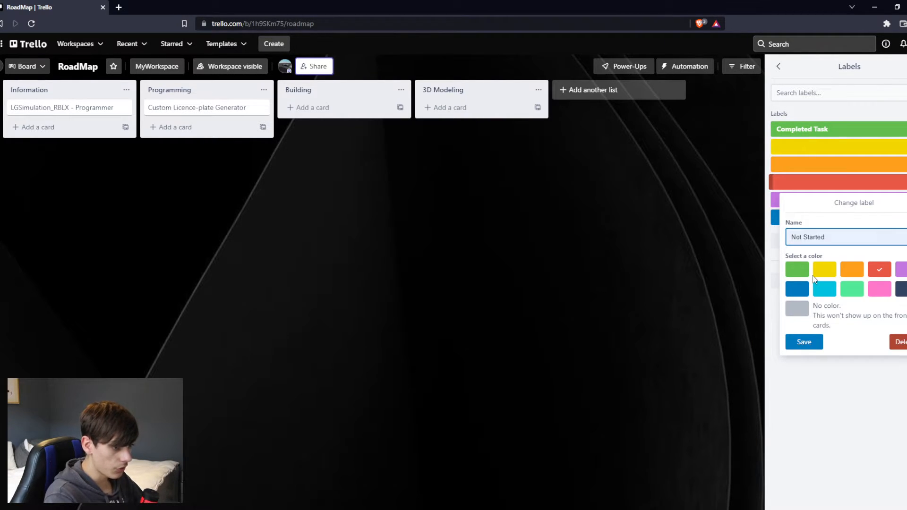
click(804, 341)
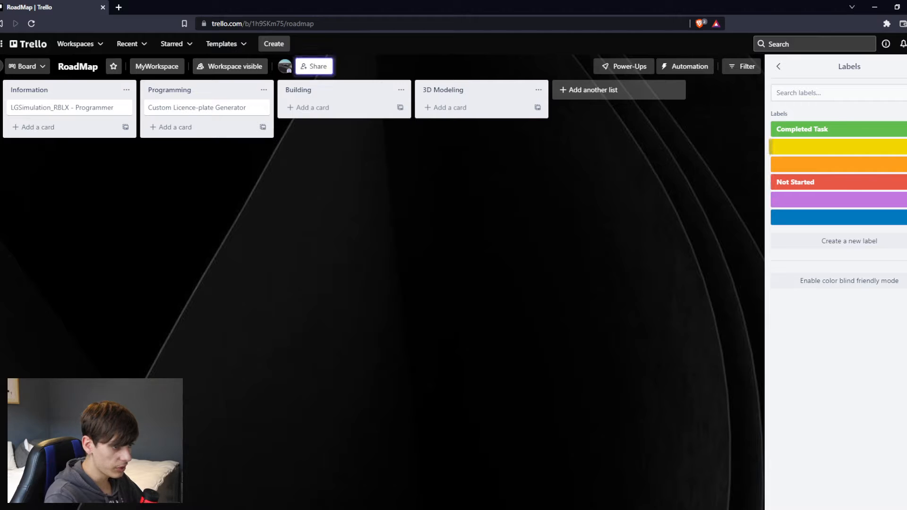
Name the yellow board label "Under Development" and close the label settings.
click(897, 147)
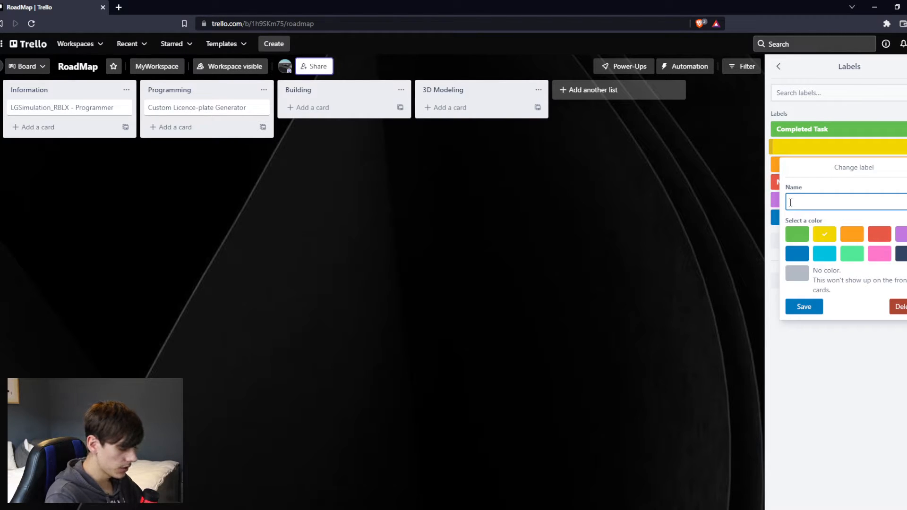
text(Und)
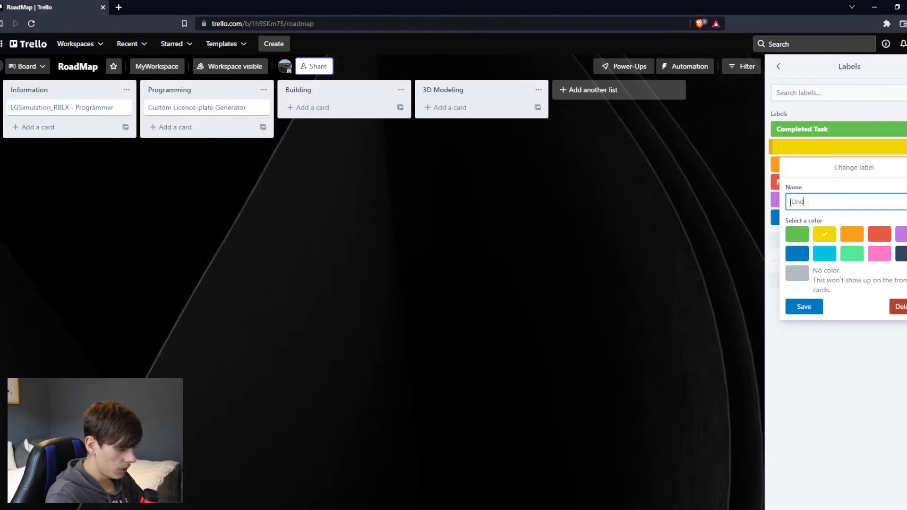
text(er Development)
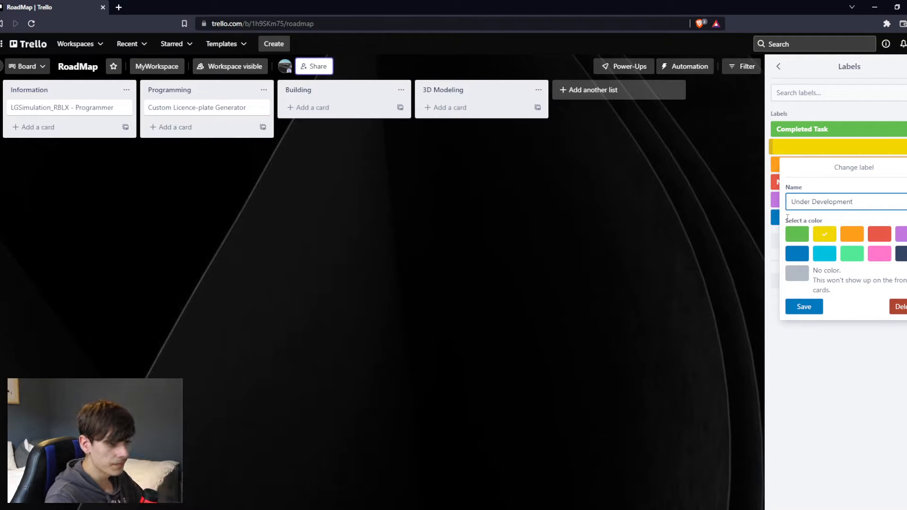
click(803, 306)
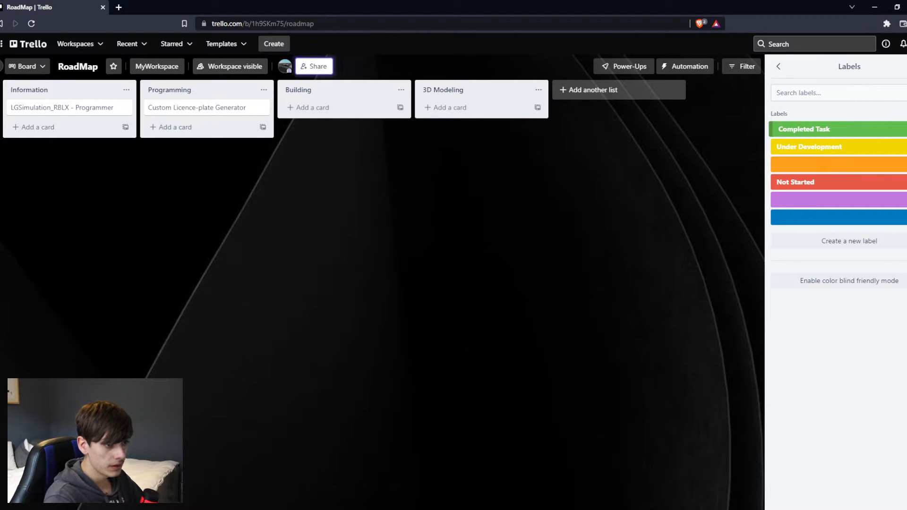
key(Escape)
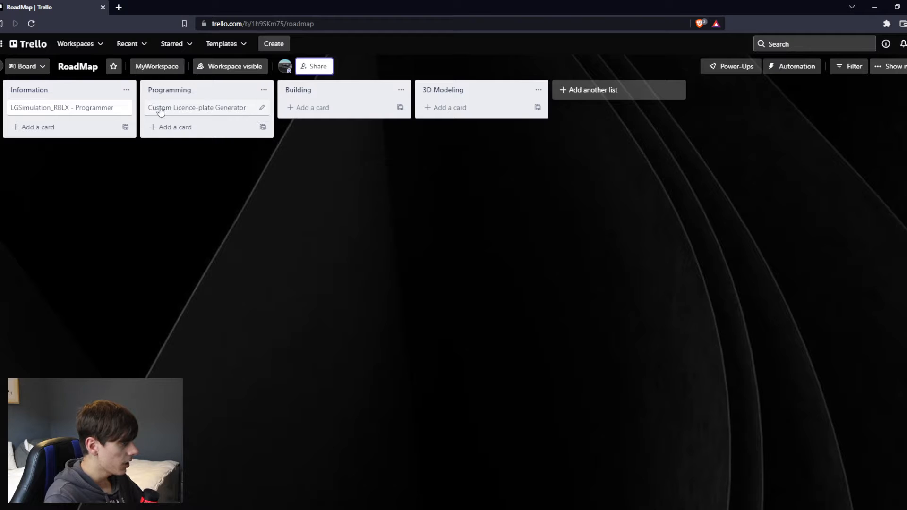
Assign the red "Not Started" label to the Custom Licence-plate Generator card and save it.
click(262, 107)
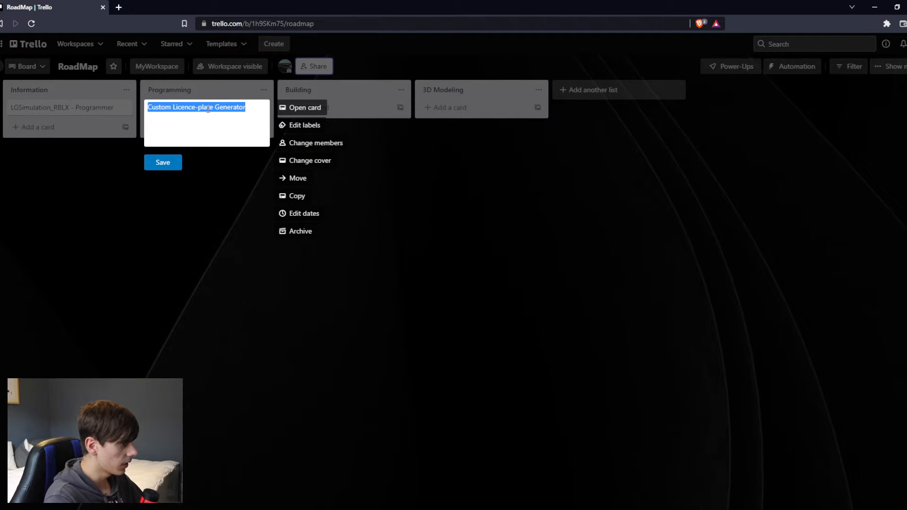
click(293, 124)
click(338, 263)
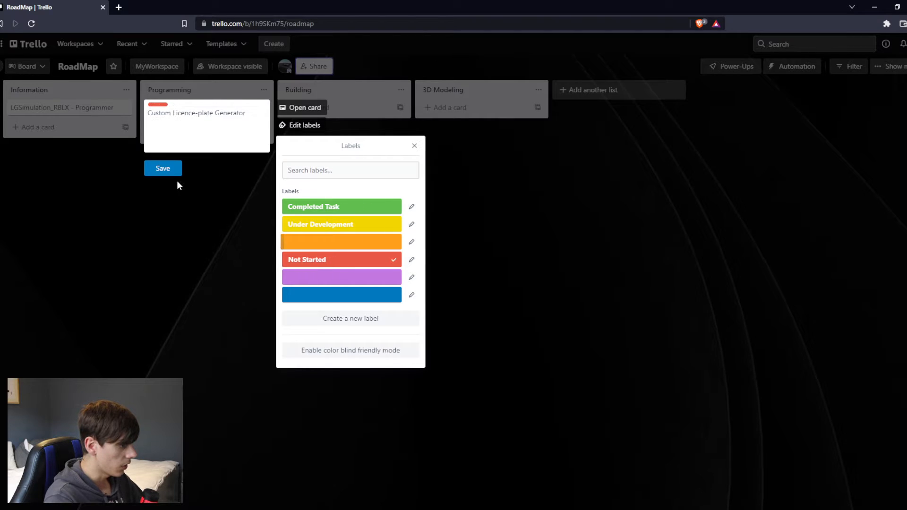
click(167, 160)
click(166, 160)
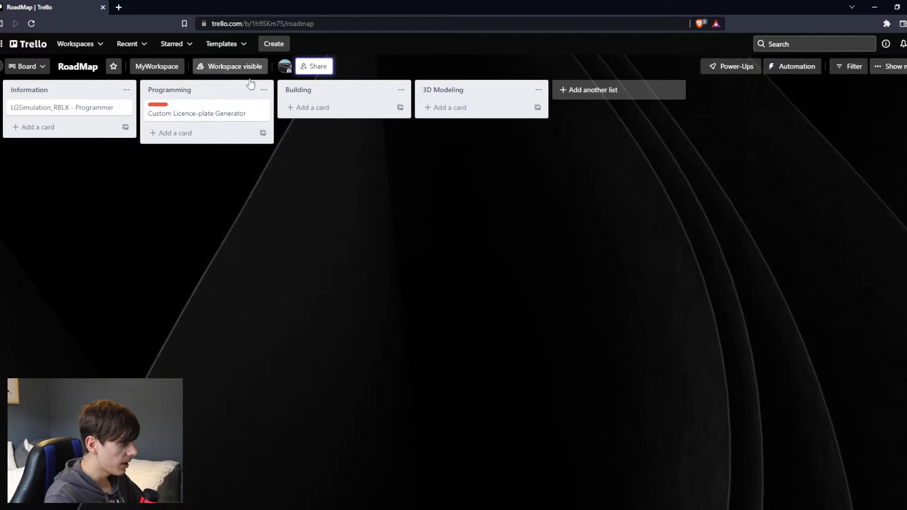
Toggle the card's label display between the plain color bar and the full label name.
click(160, 105)
click(165, 106)
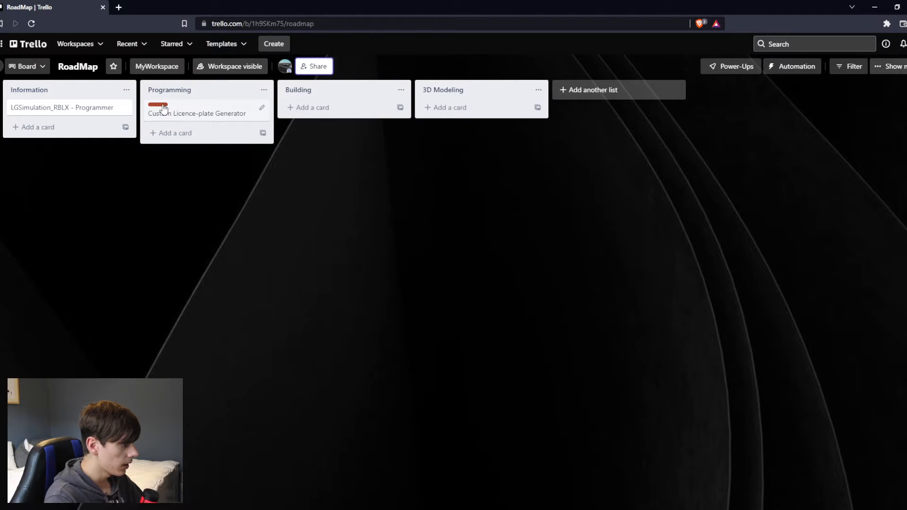
click(161, 105)
Make a copy of the Custom Licence-plate Generator card in the Programming list.
click(262, 108)
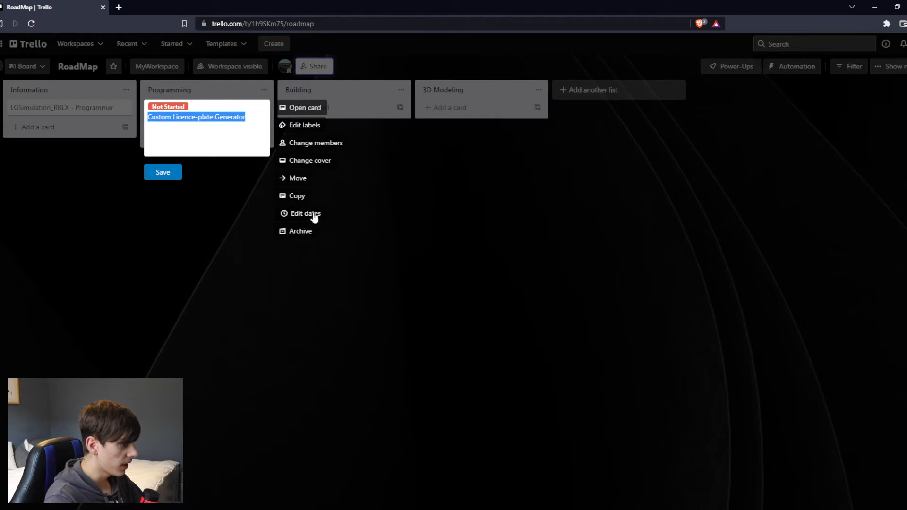
click(297, 195)
click(309, 384)
click(163, 172)
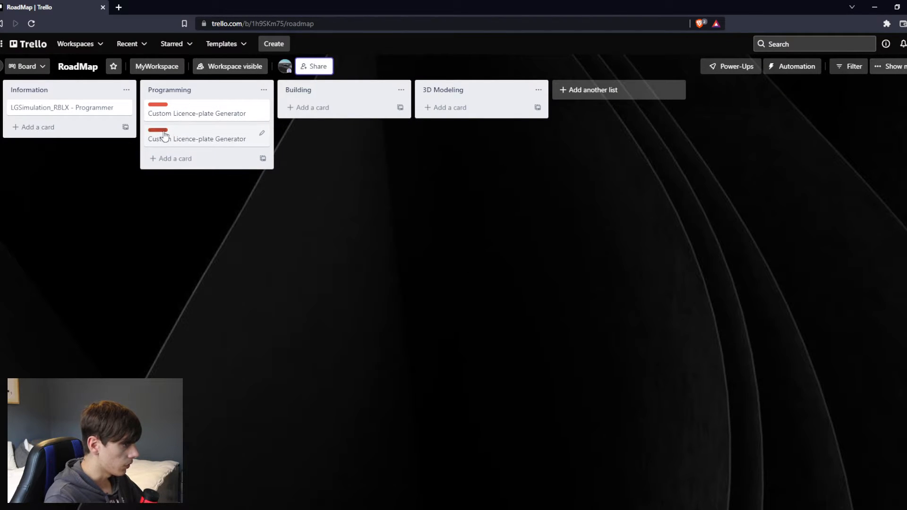
Show and hide the label names on both cards, and archive the duplicate Custom Licence-plate Generator card.
click(168, 135)
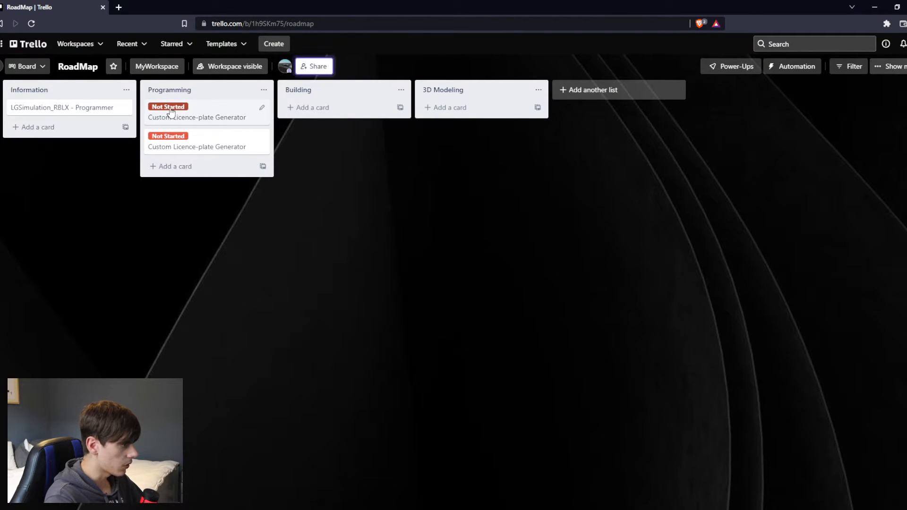
click(171, 107)
click(262, 137)
click(298, 256)
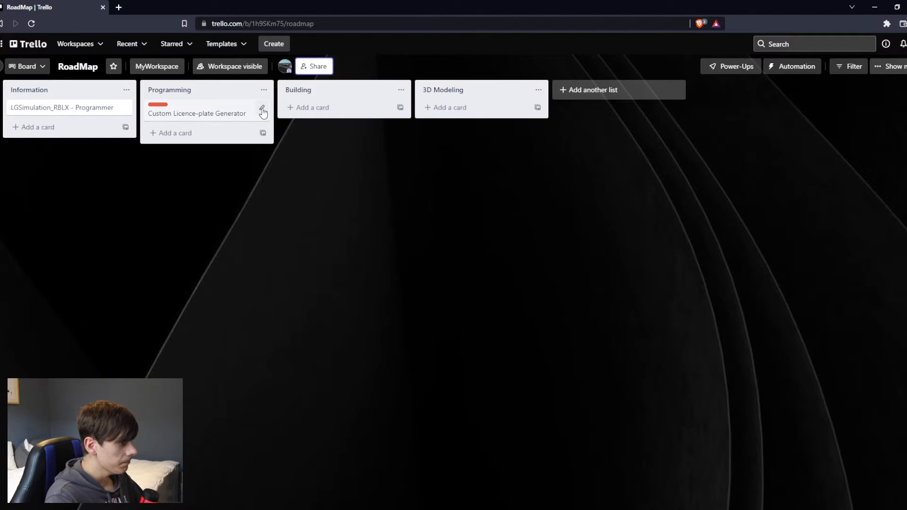
Add a checklist titled "Features" to the Custom Licence-plate Generator card.
click(214, 118)
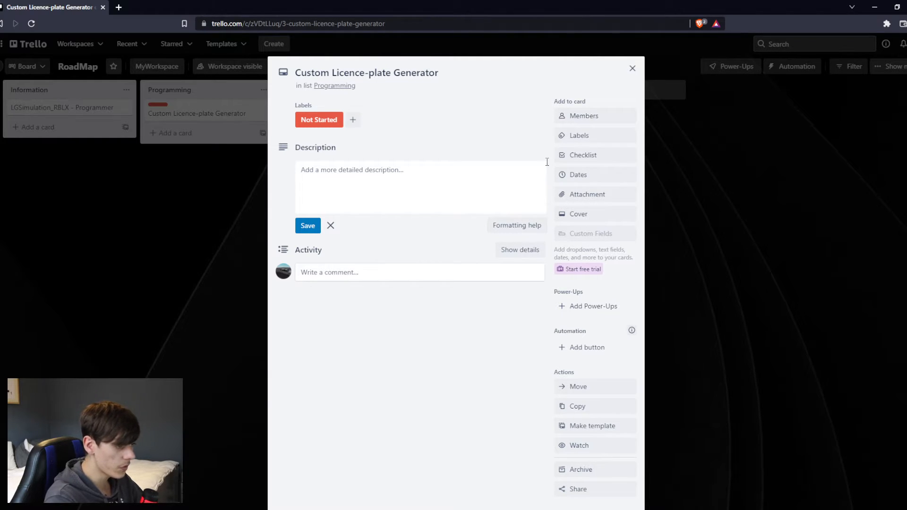
click(597, 156)
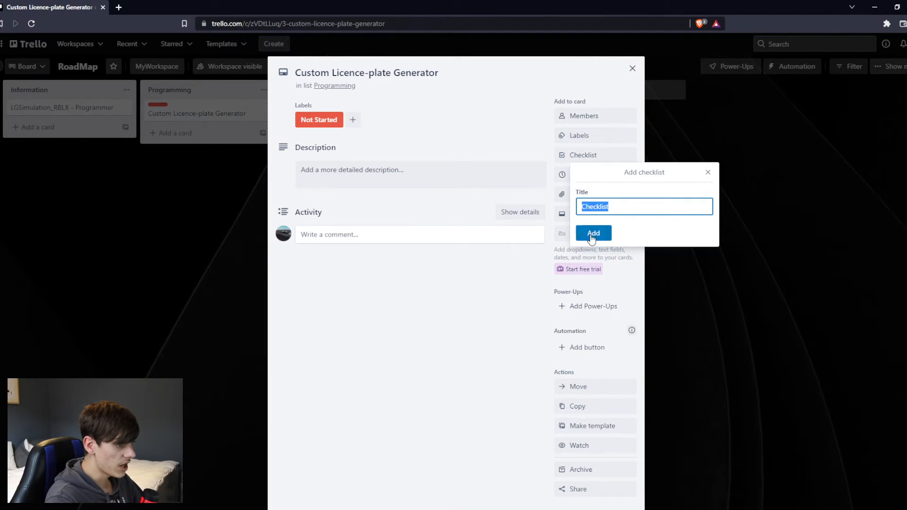
key(BackSpace)
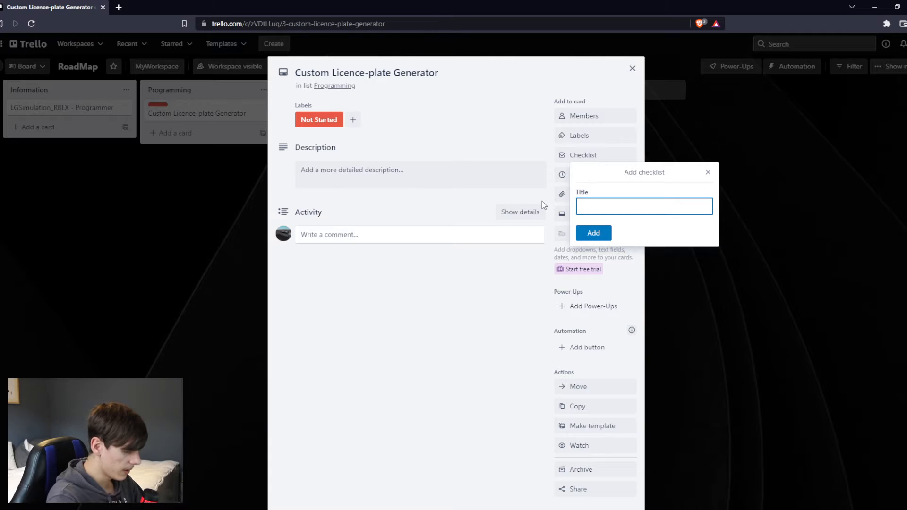
text(Features)
key(Return)
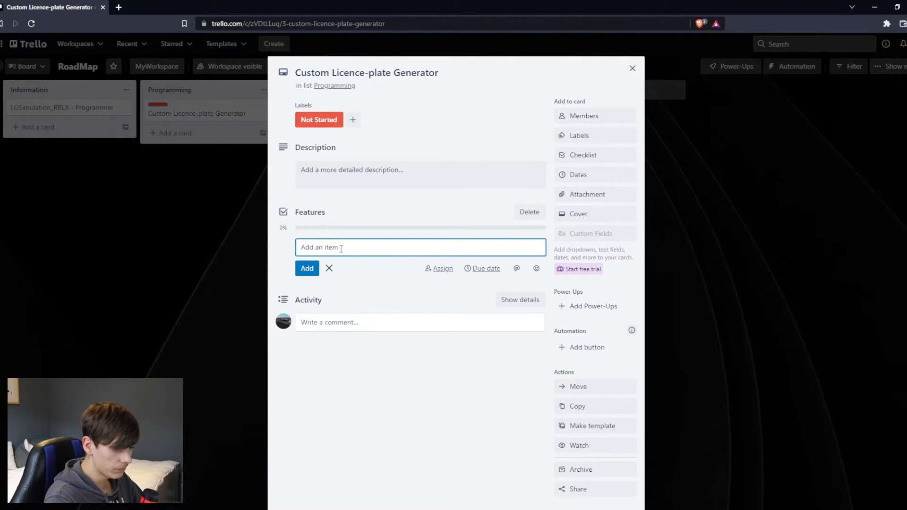
Add the item "Custom Buyable License-Plates" to the Features checklist and finish adding items.
text(C)
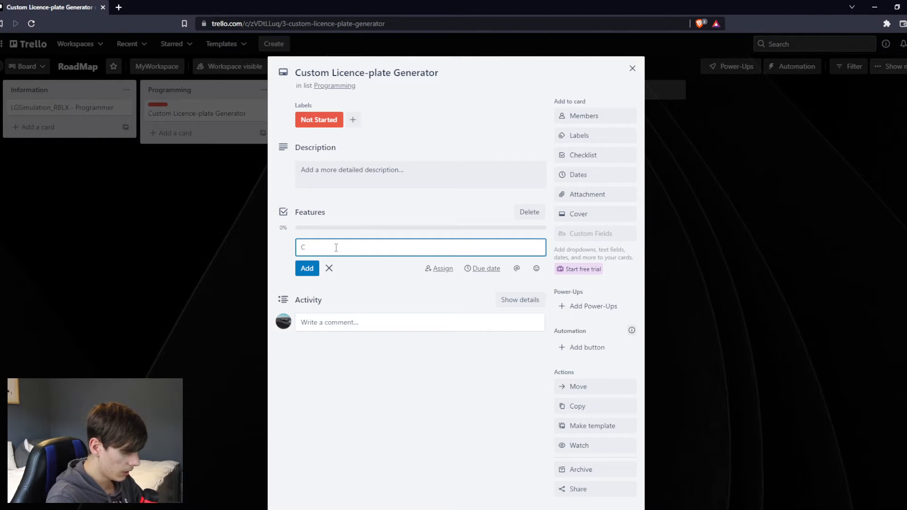
text(ustom Buya)
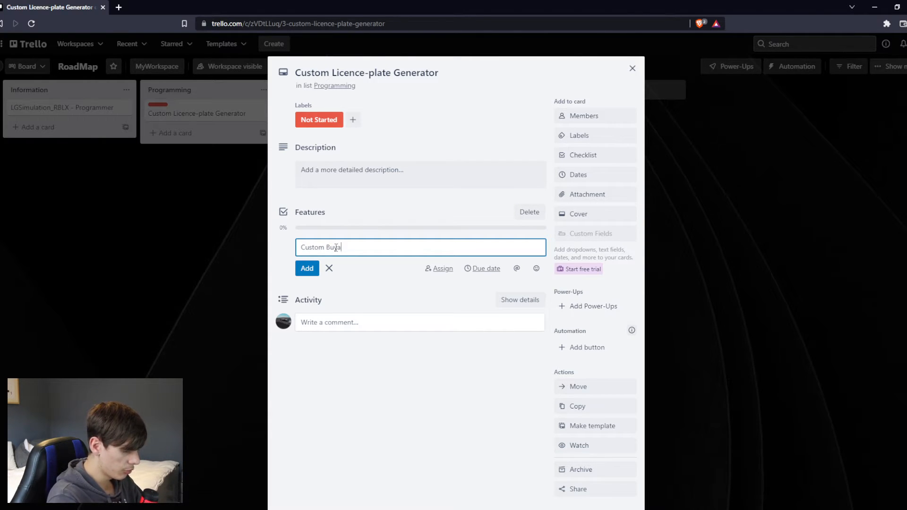
text(ble License)
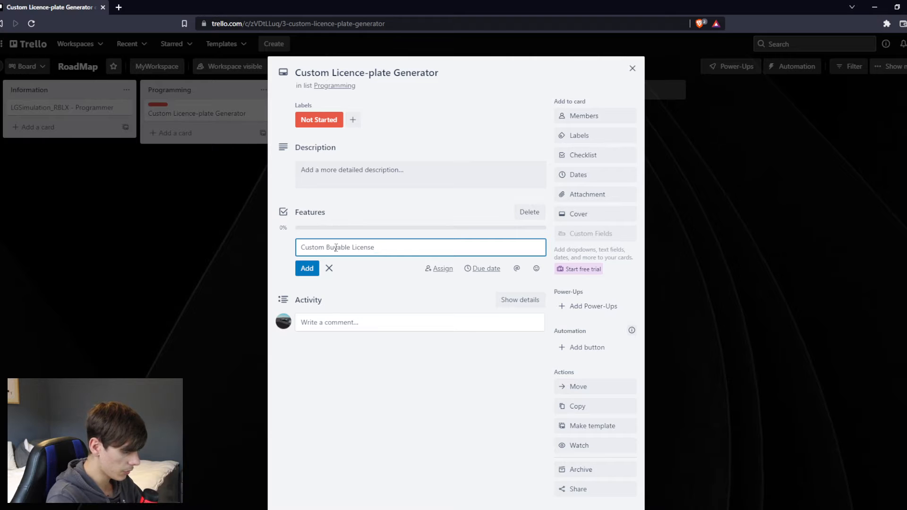
text(-Plates)
key(Return)
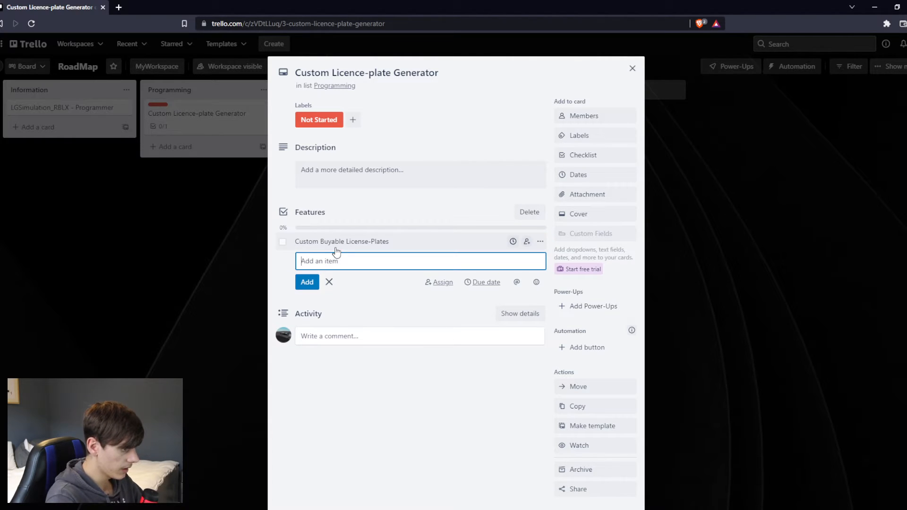
click(329, 281)
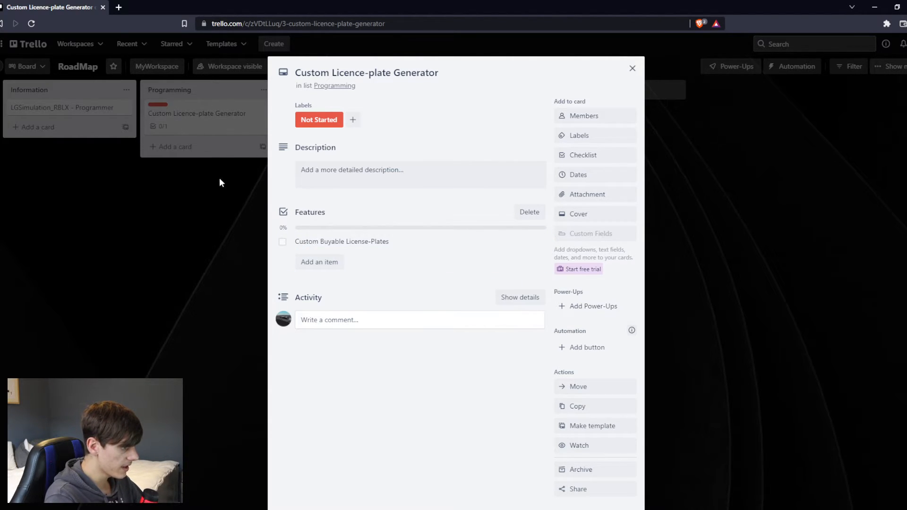
Check and uncheck the Custom Buyable License-Plates item in the Features checklist.
click(283, 242)
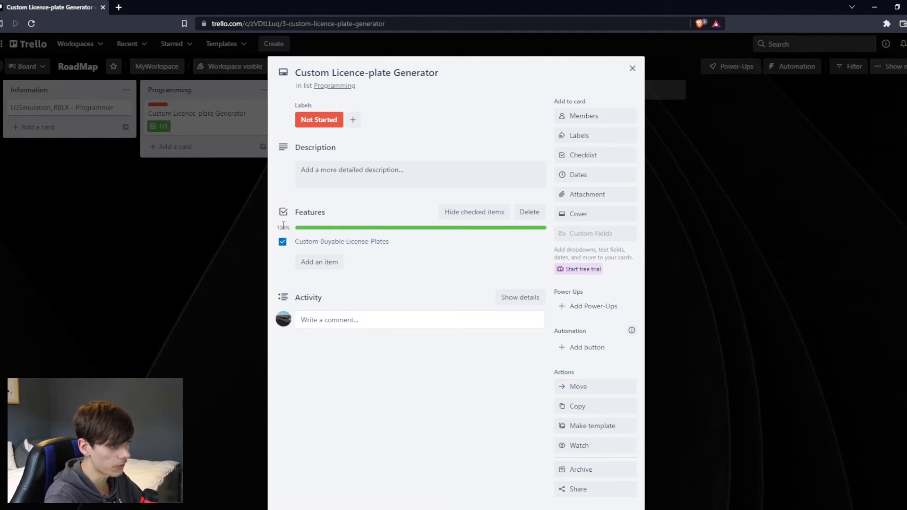
click(282, 241)
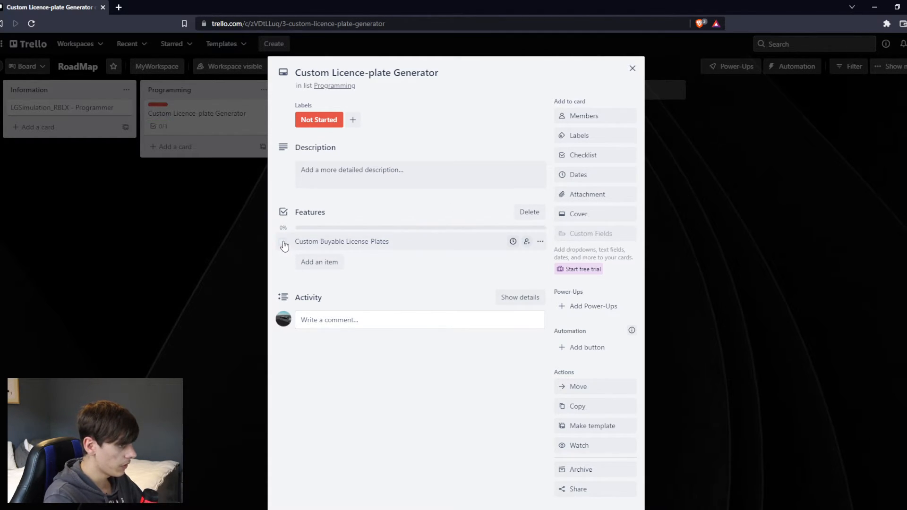
click(282, 243)
click(282, 242)
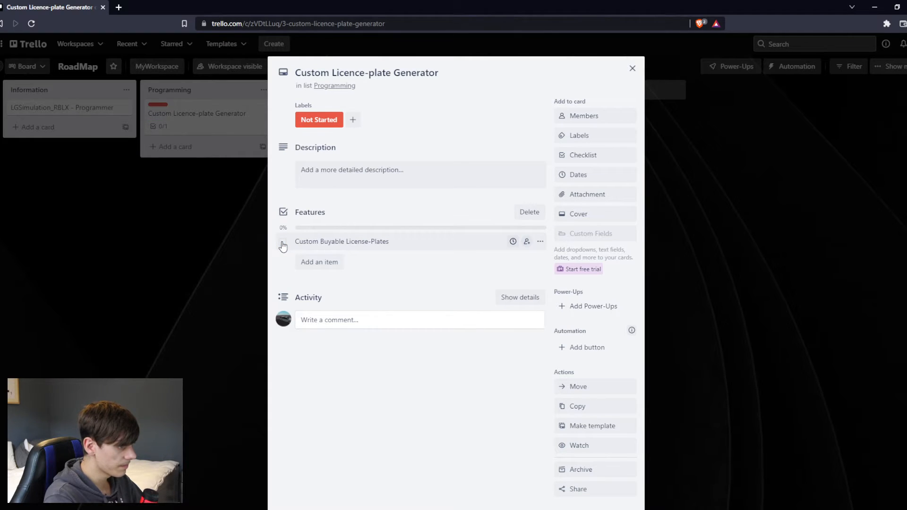
Begin the card's description with the heading "Custom license plate generator:" followed by a blank line.
drag(355, 149, 296, 147)
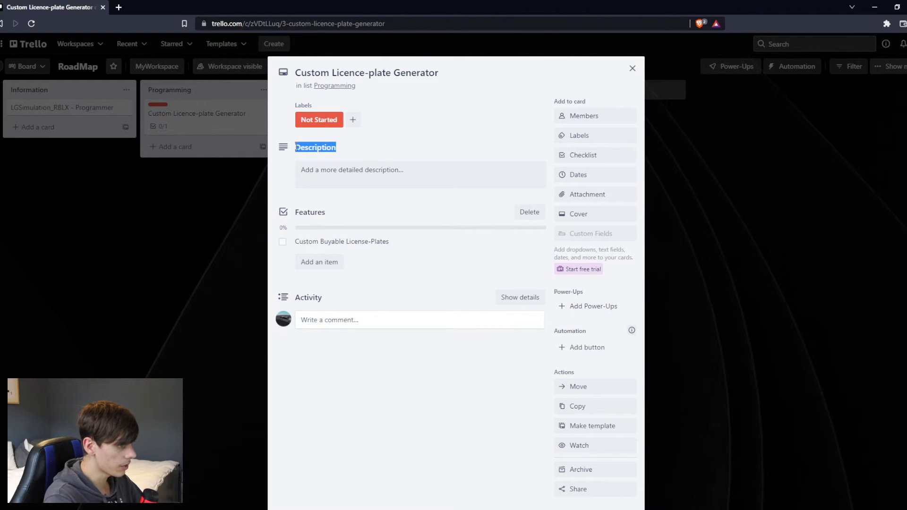
click(393, 167)
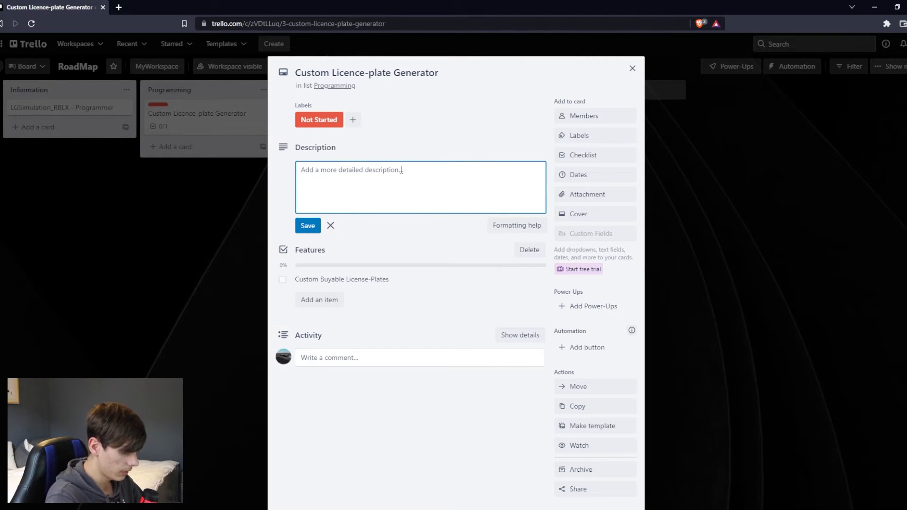
text(Custom license plate gen)
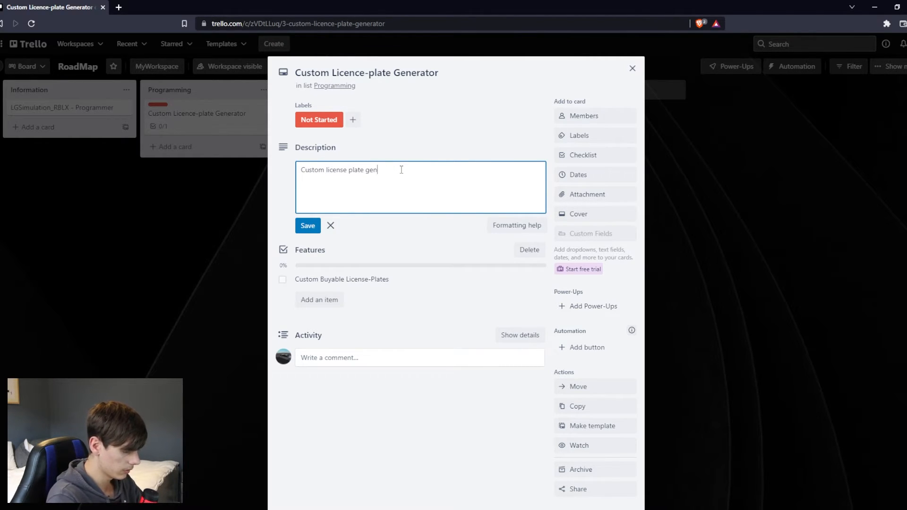
text(erator:)
key(Return)
key(Return)
Add the description sentence "The custom license plate generator will Generate and display different license plates on different vehicles spawned in the game.".
text(The custom license platye)
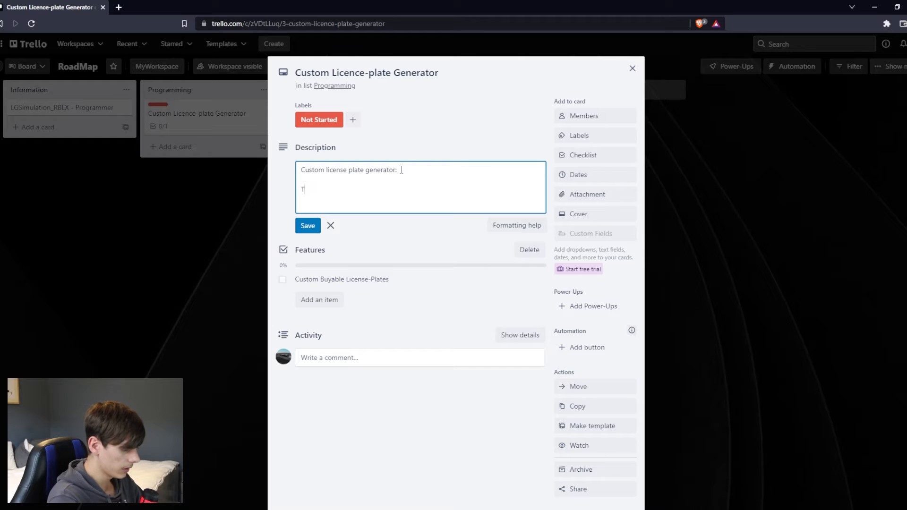
key(BackSpace)
key(BackSpace)
key(BackSpace)
text(e generator will)
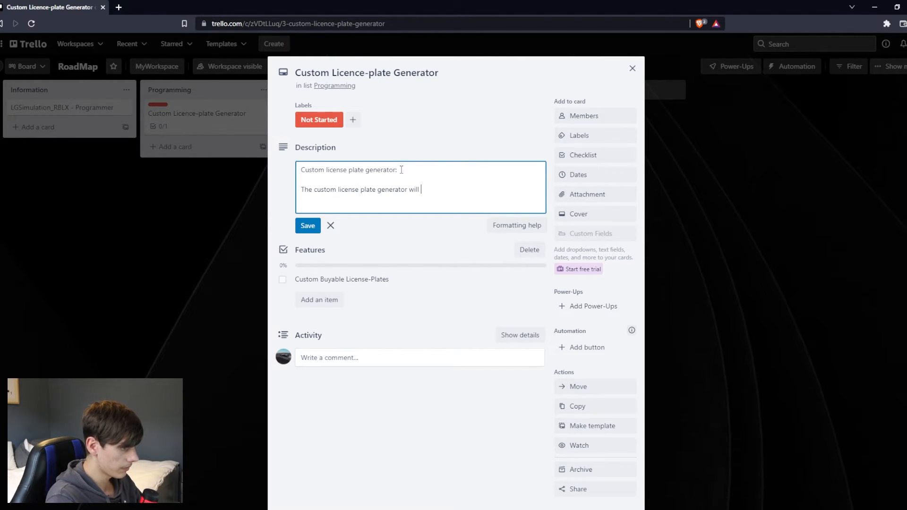
text( Generate and display )
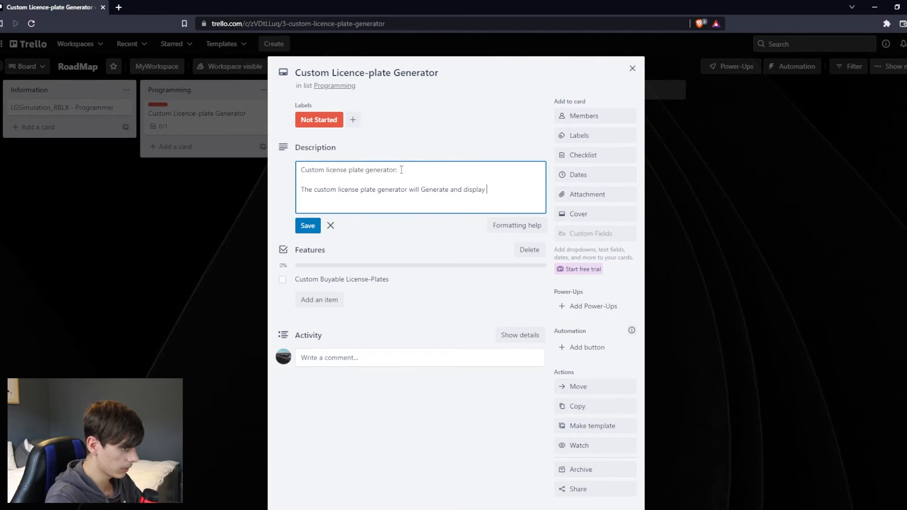
text(different license plates on differ)
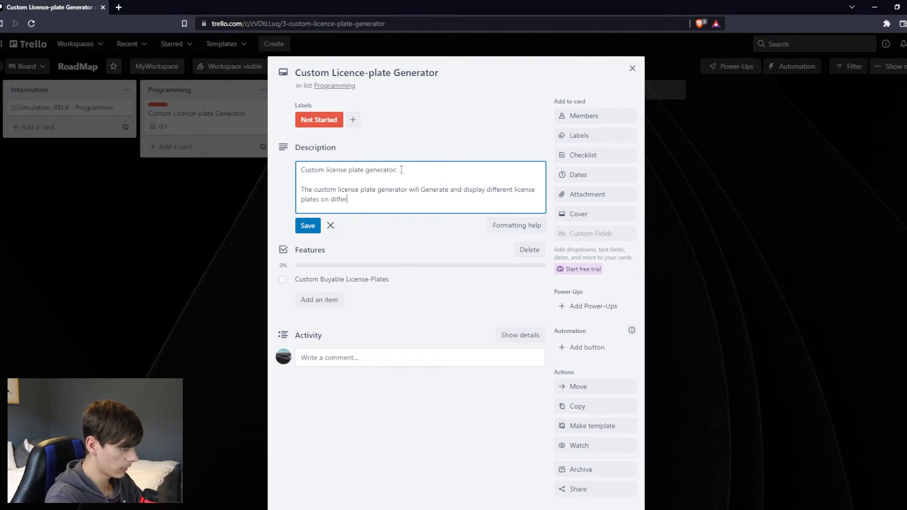
text(ent vehicles spo)
text(wned in th)
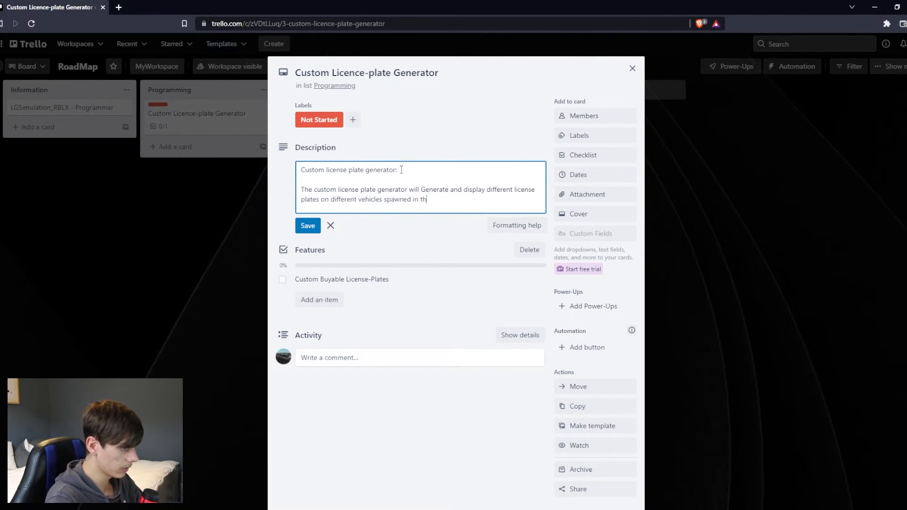
text(e game. With functions )
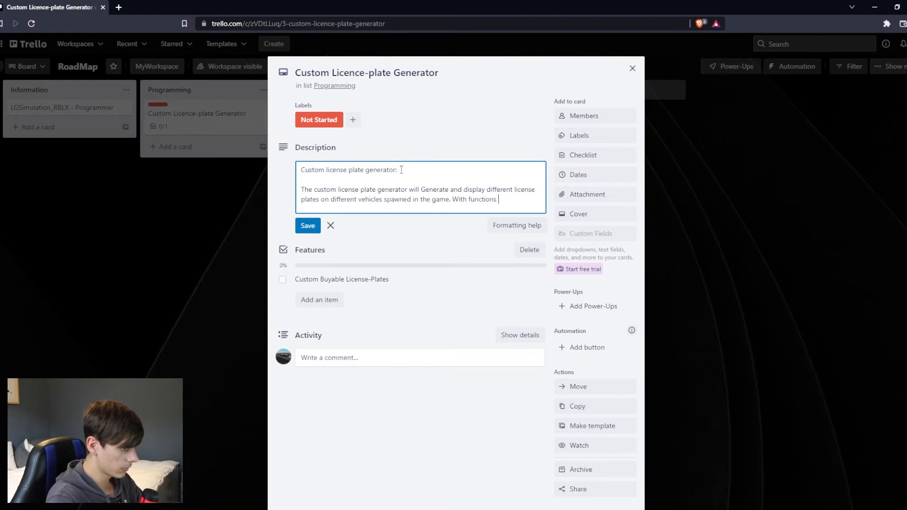
text(to change them, buy cust)
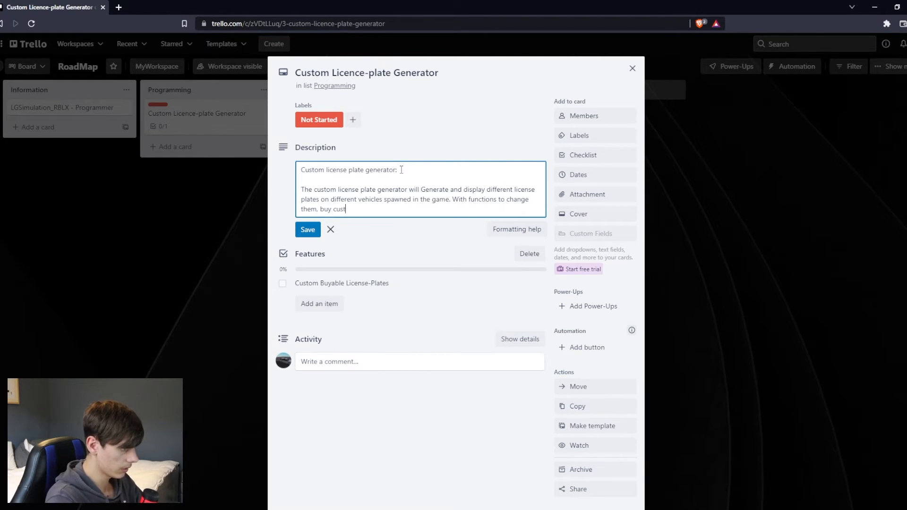
text(om ones. and edit them)
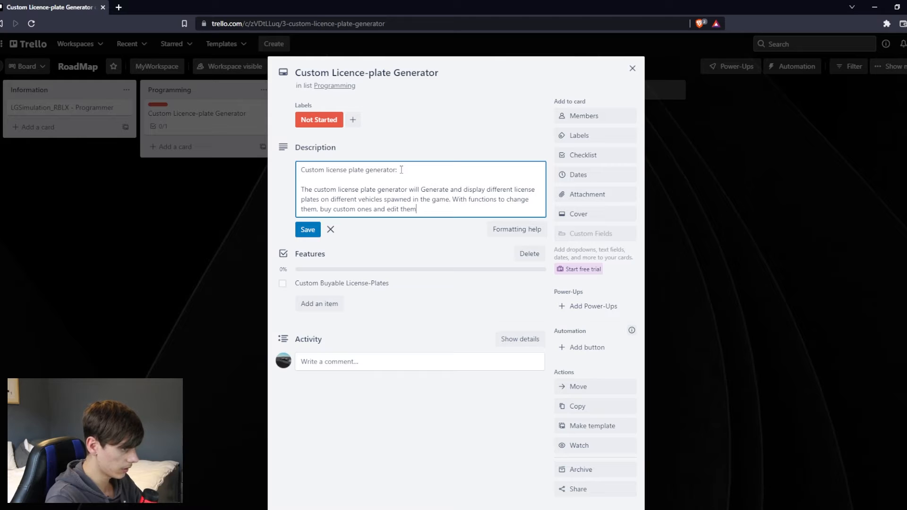
text( VIA: the datastore.)
End the description with "With functions to change them, buy custom ones and edit them VIA: the datastore.", save it and close the card.
click(308, 230)
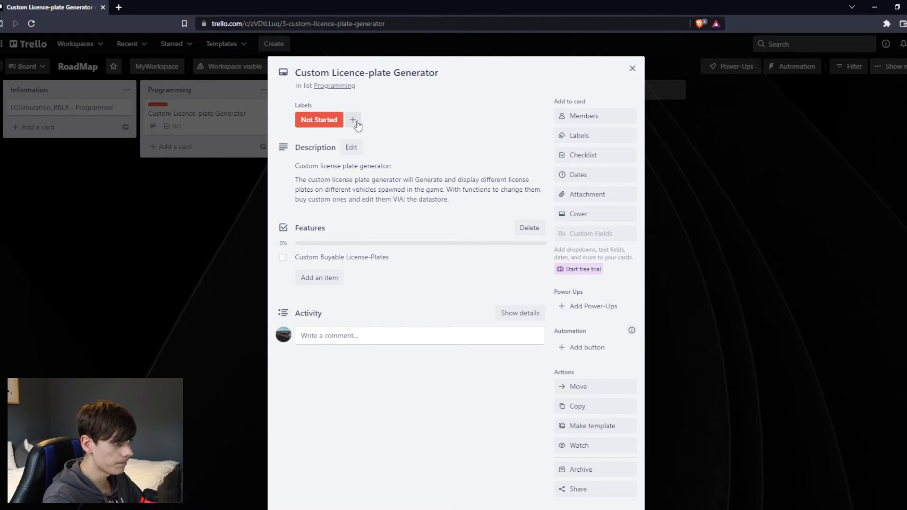
click(632, 68)
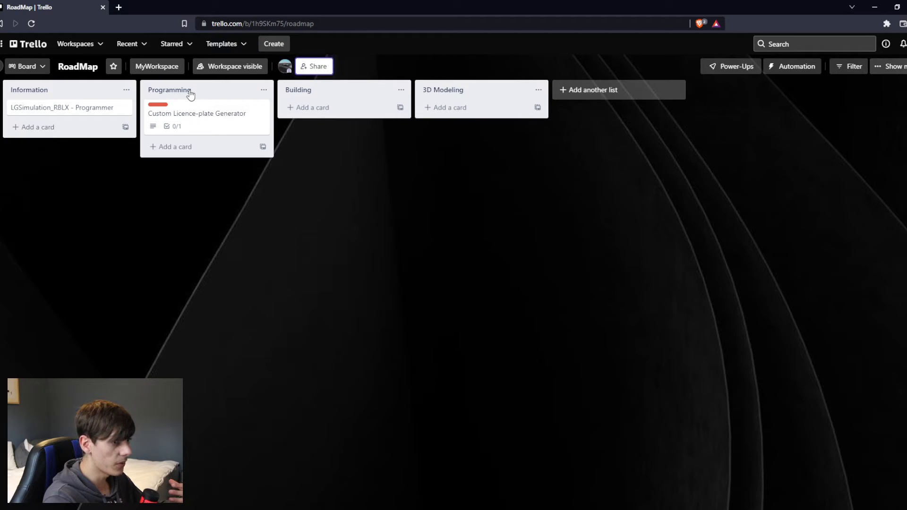
Add a card titled "Programming" to the Programming list and one titled "Building" to the Building list.
click(195, 150)
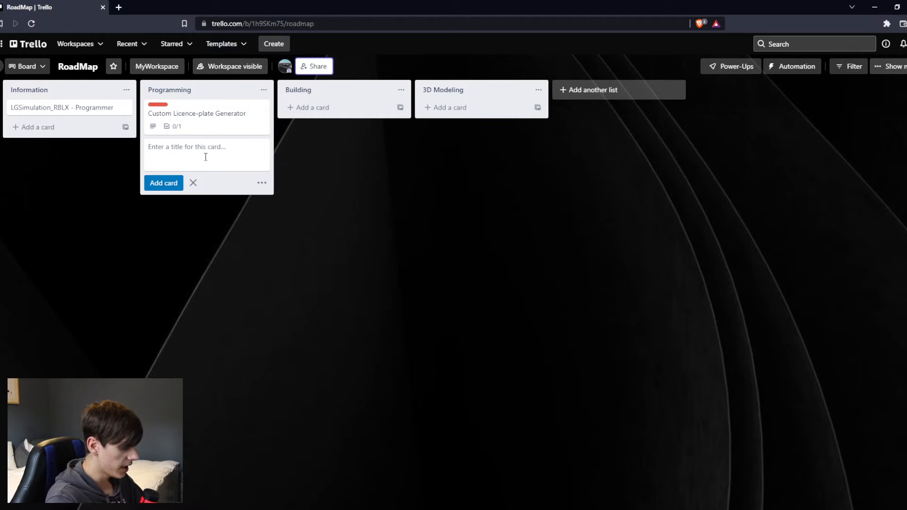
text(Programming)
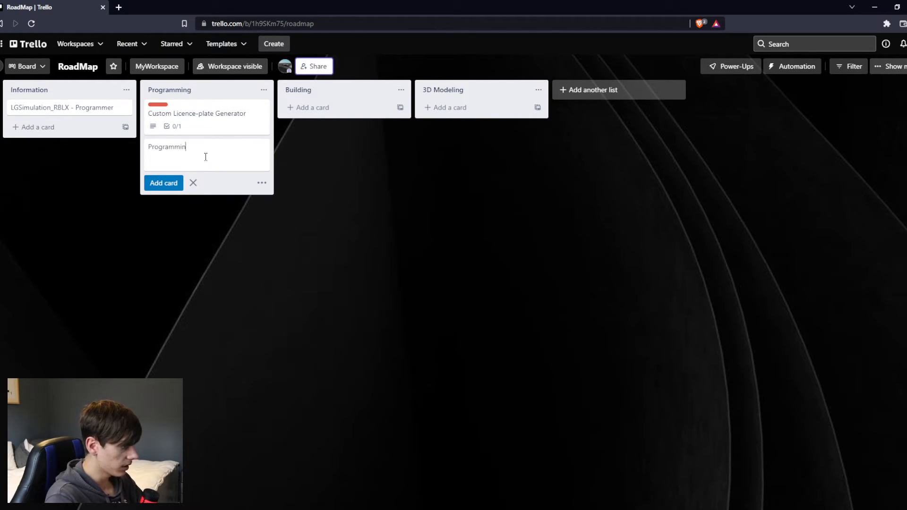
key(Return)
click(350, 110)
text(Bul)
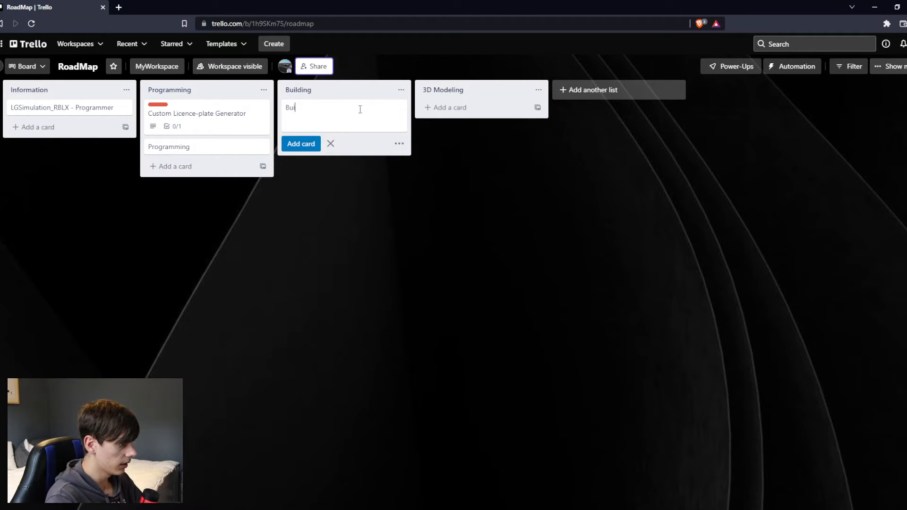
text(lding)
key(Return)
Add a card titled "3D Modeling" to the 3D Modeling list and finish adding cards.
click(435, 108)
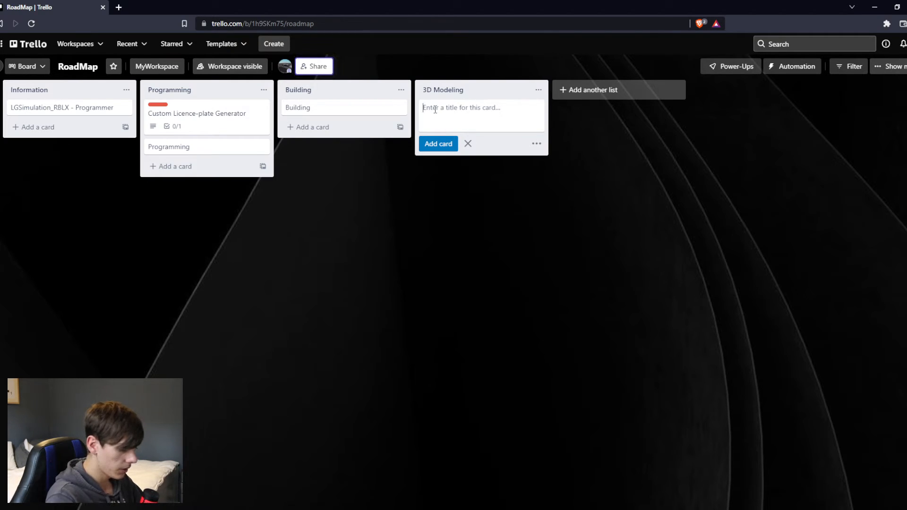
text(3D M)
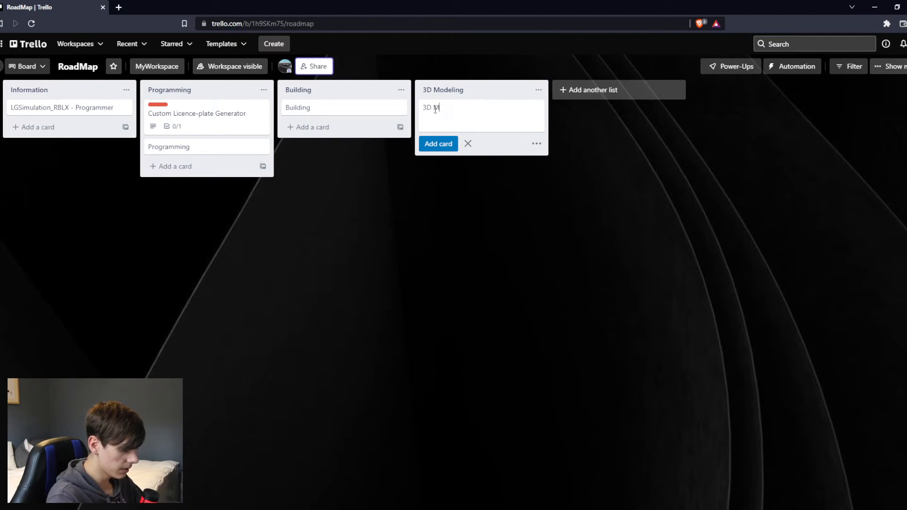
text(oddlin)
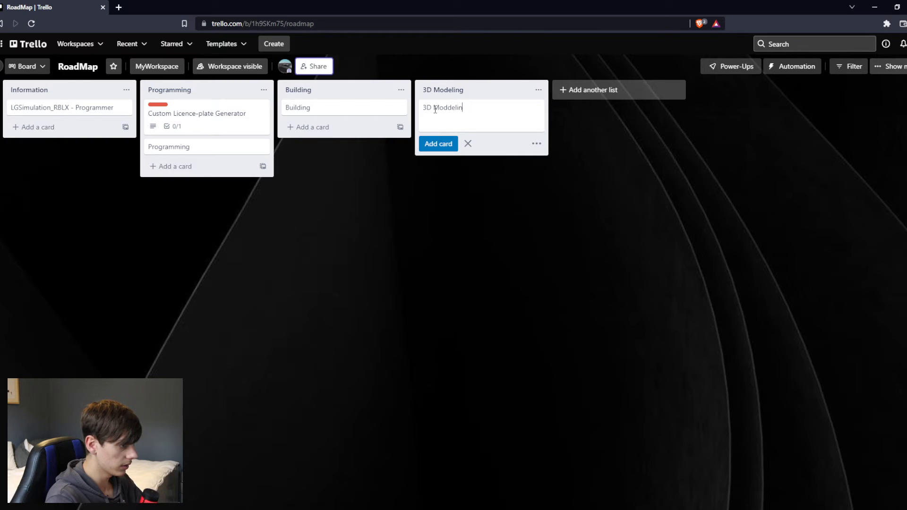
text(eling)
key(Return)
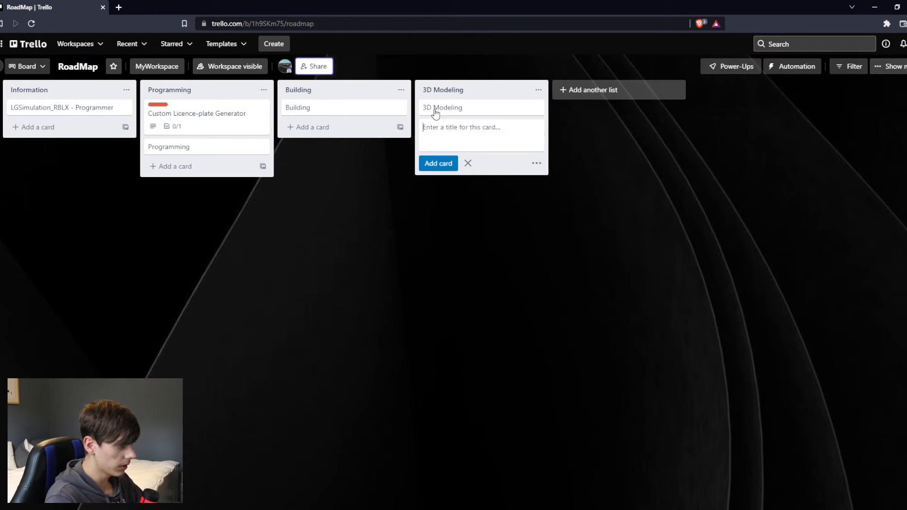
click(468, 163)
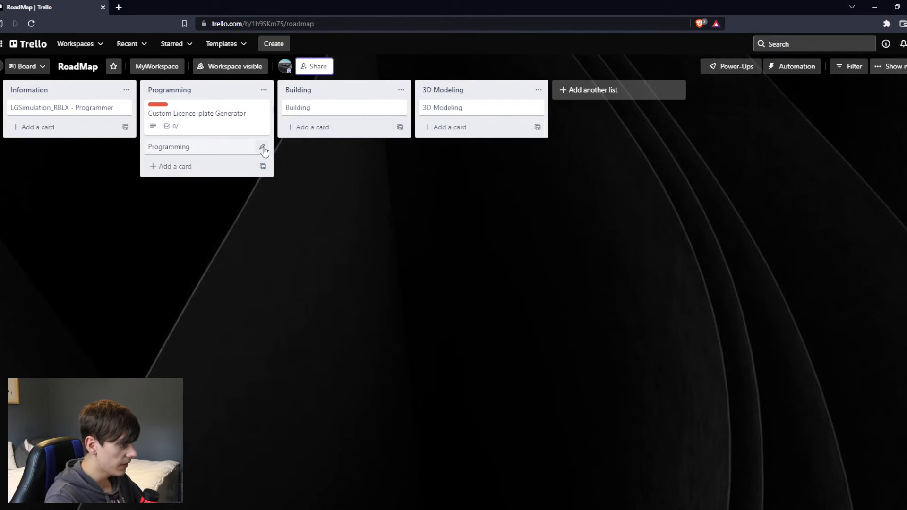
Give the Programming title card a full-size dark navy cover, save it and move it above the Custom Licence-plate Generator card.
click(263, 148)
click(312, 201)
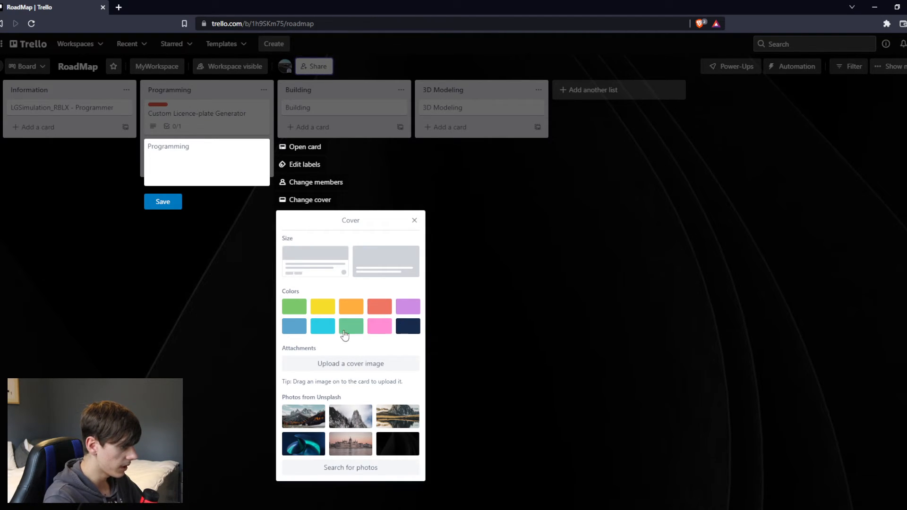
click(407, 329)
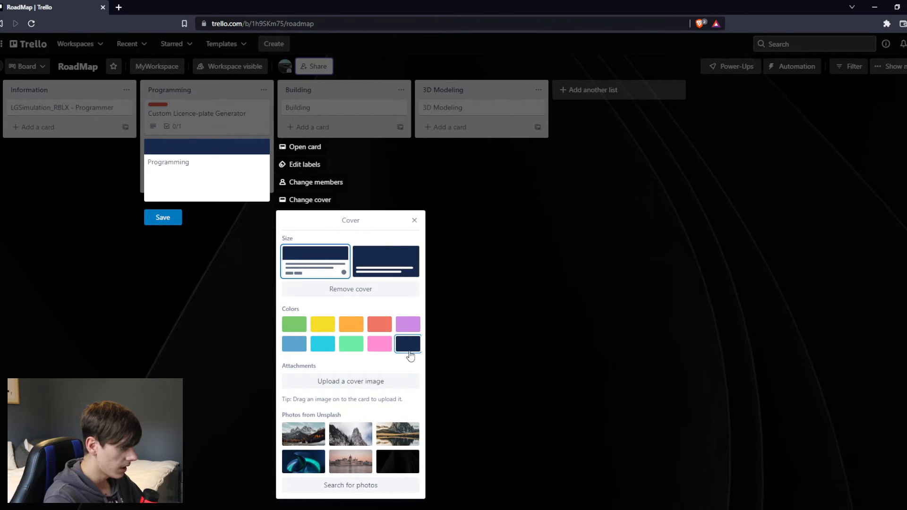
click(375, 263)
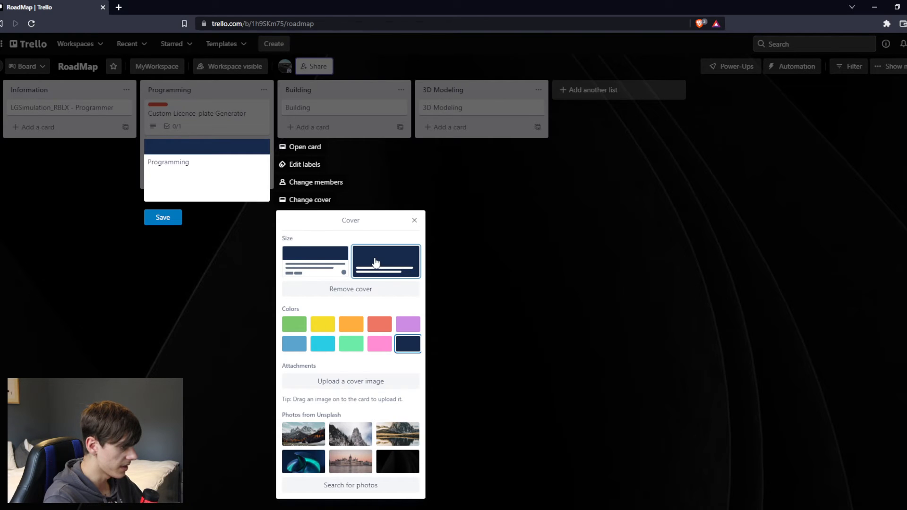
click(164, 218)
drag(210, 161, 210, 118)
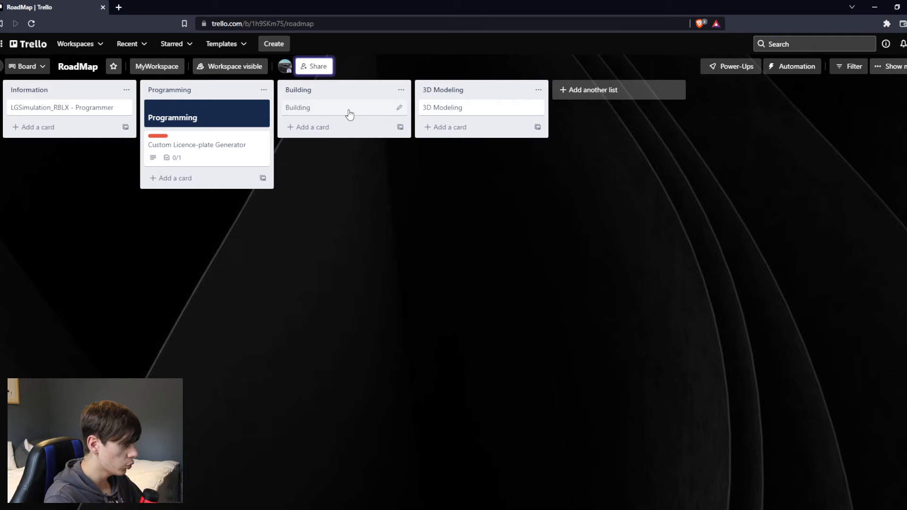
Give the Building title card a full-size dark navy cover and save it.
click(400, 107)
click(433, 162)
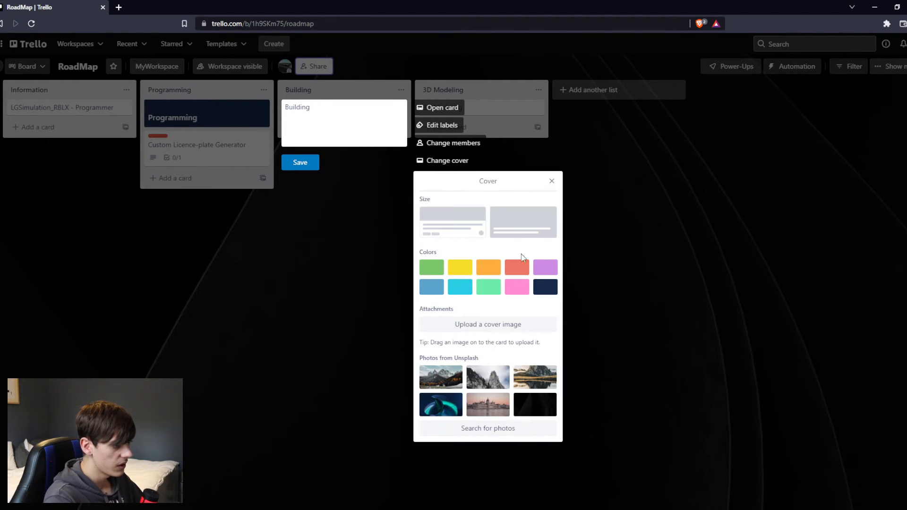
click(543, 289)
click(338, 195)
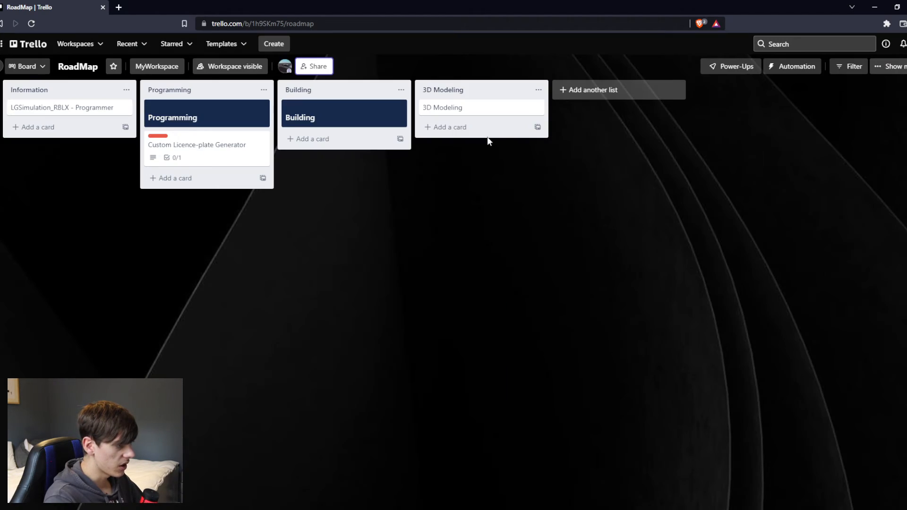
Give the 3D Modeling title card a full-size dark navy cover and save it.
click(538, 108)
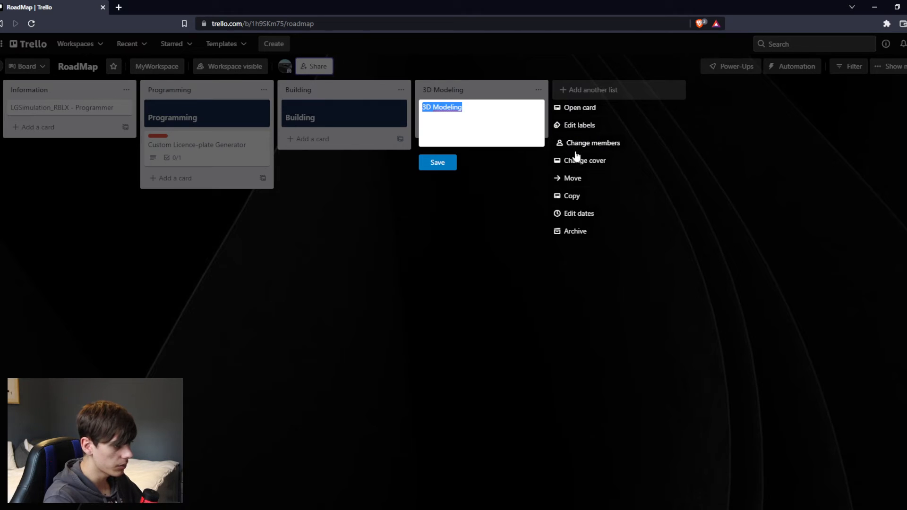
click(578, 160)
click(682, 288)
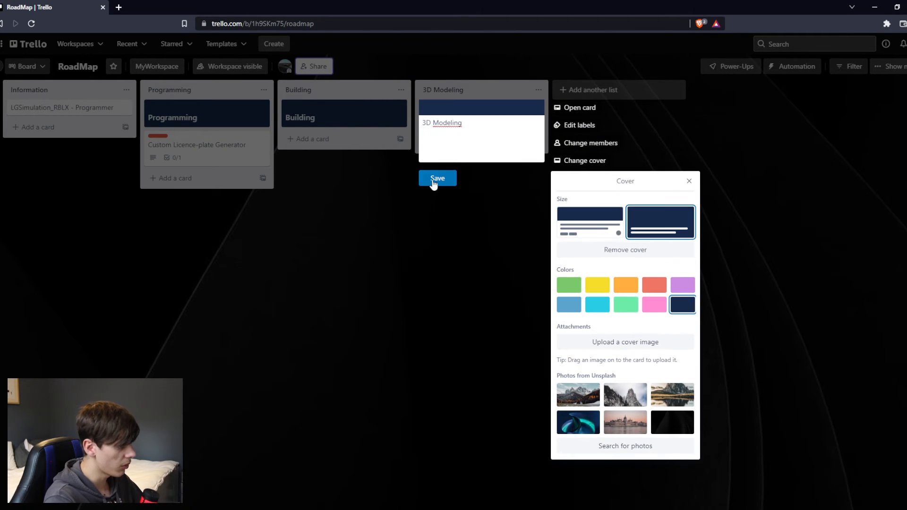
click(432, 179)
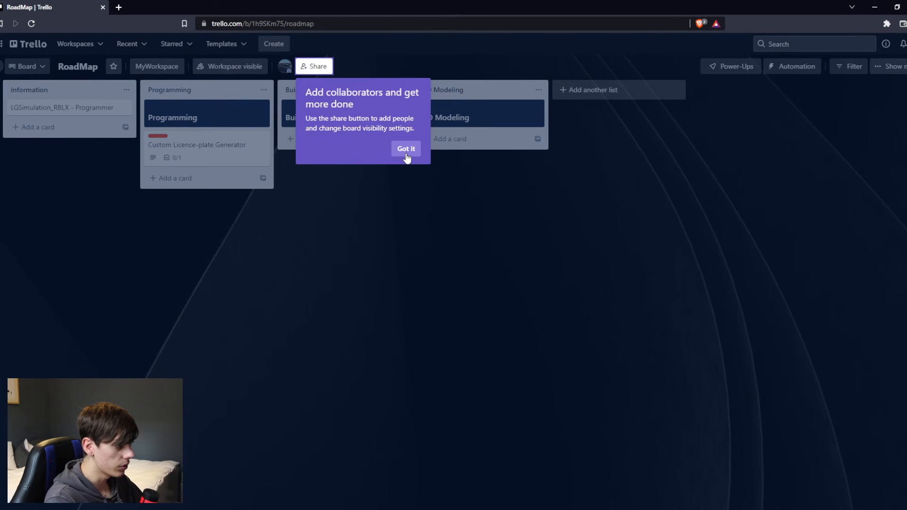
click(407, 149)
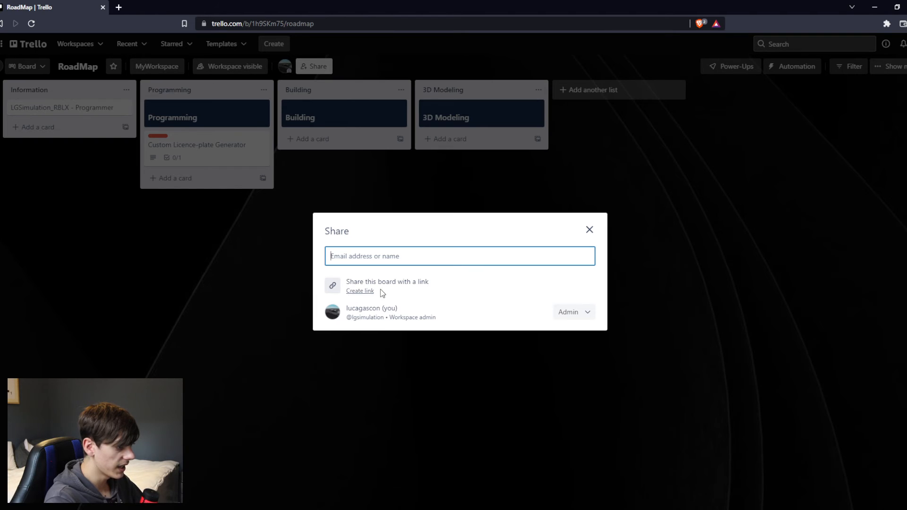
click(728, 259)
click(906, 44)
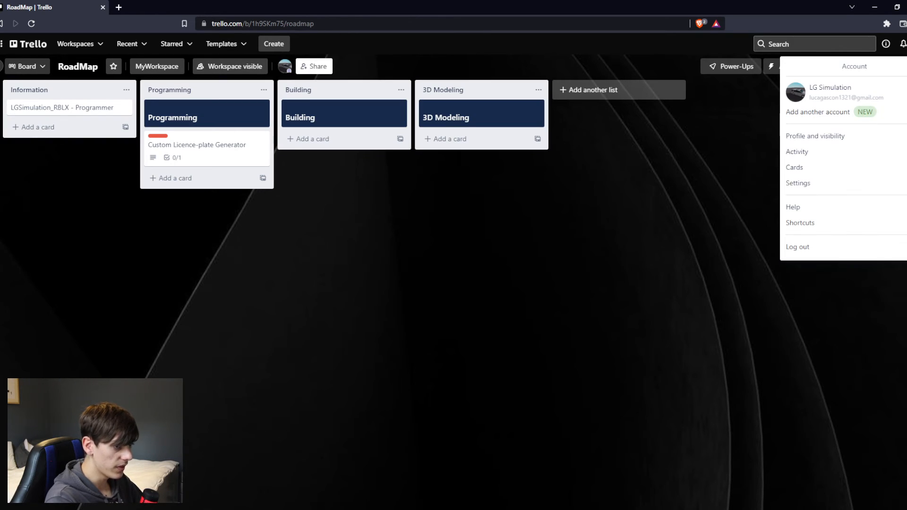
click(906, 66)
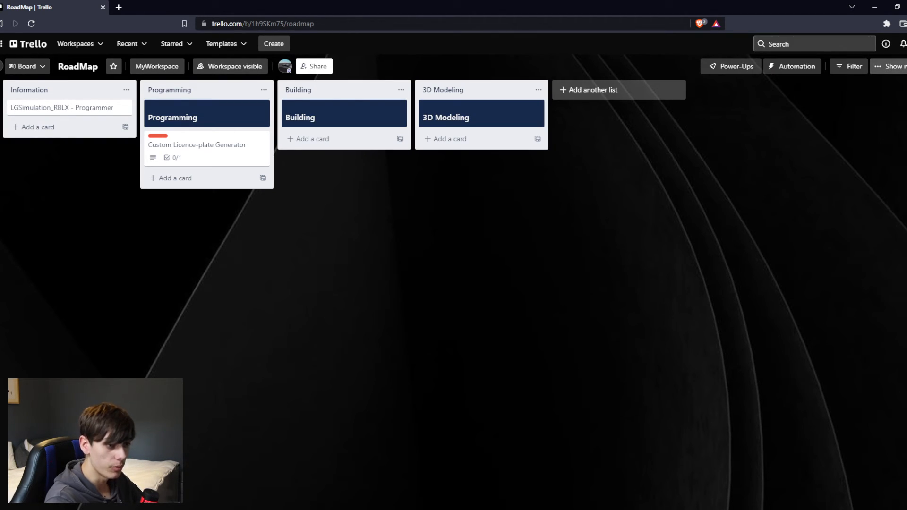
click(896, 66)
click(779, 66)
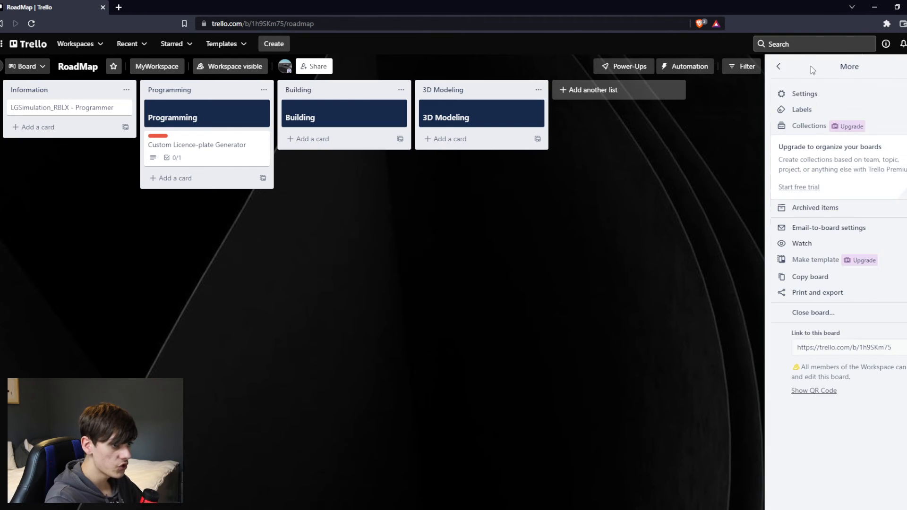
click(906, 66)
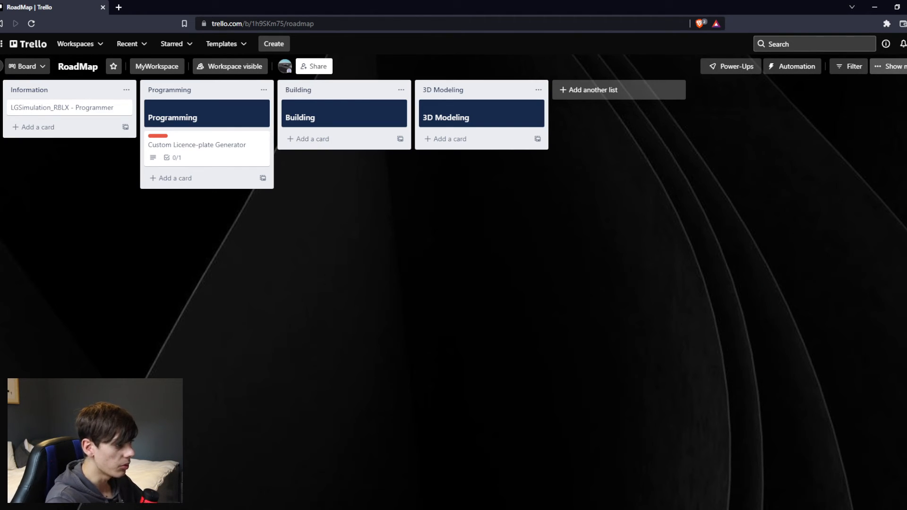
Create a share link for the board that lets anyone join as member, and copy the link.
click(313, 68)
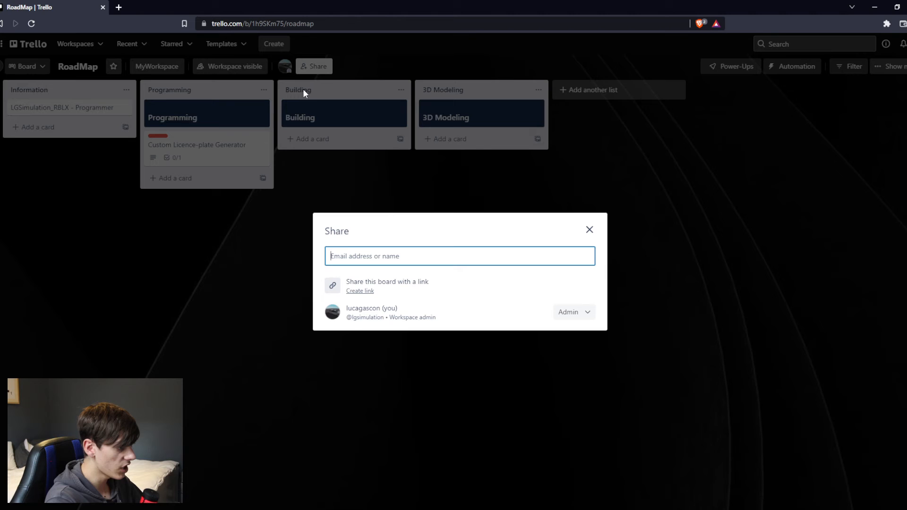
click(360, 291)
click(559, 286)
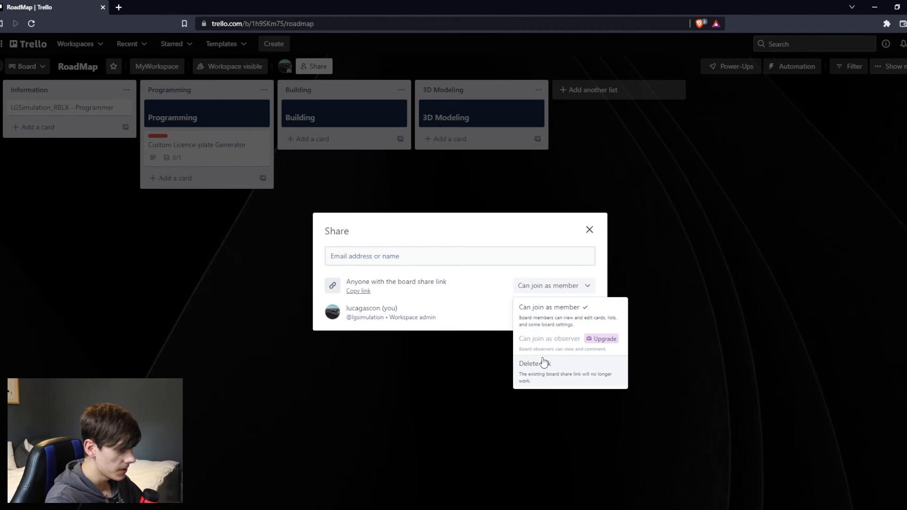
click(580, 320)
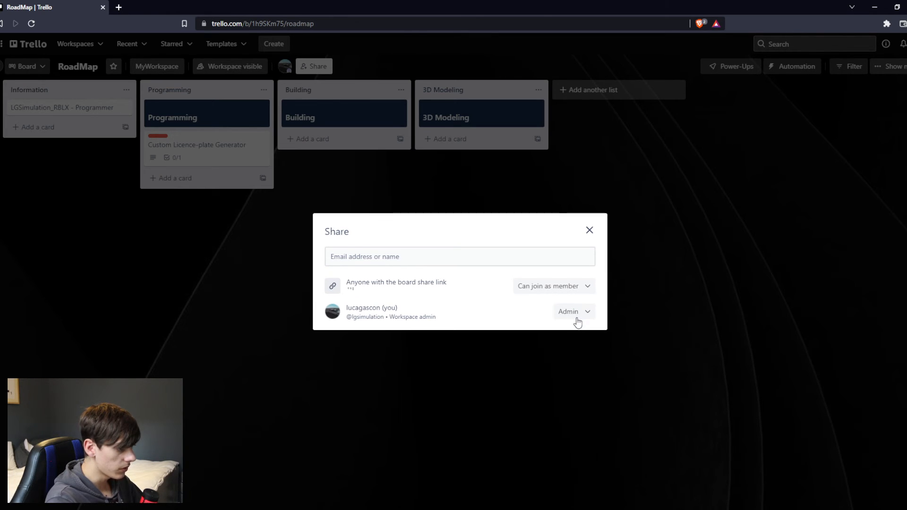
click(357, 291)
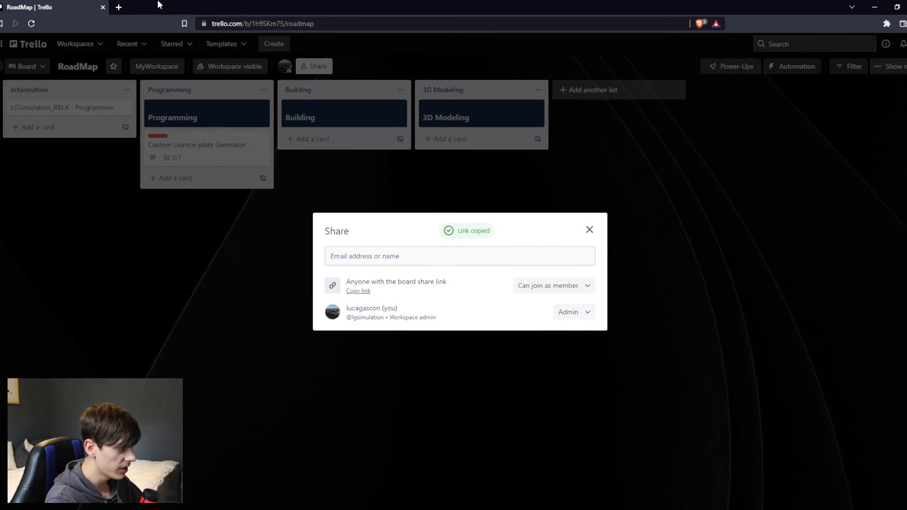
Test the copied share link in a new browser tab, close that tab and leave the sharing dialog.
click(118, 7)
key(Return)
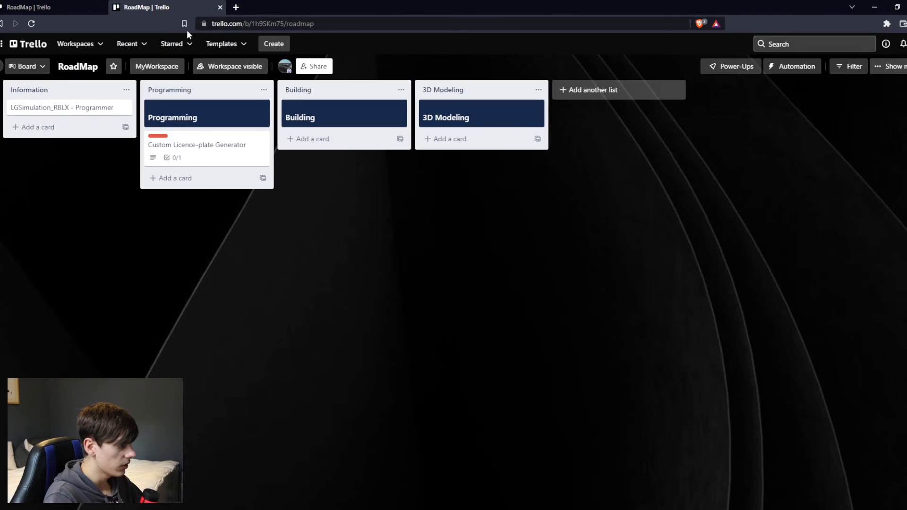
click(218, 8)
click(590, 230)
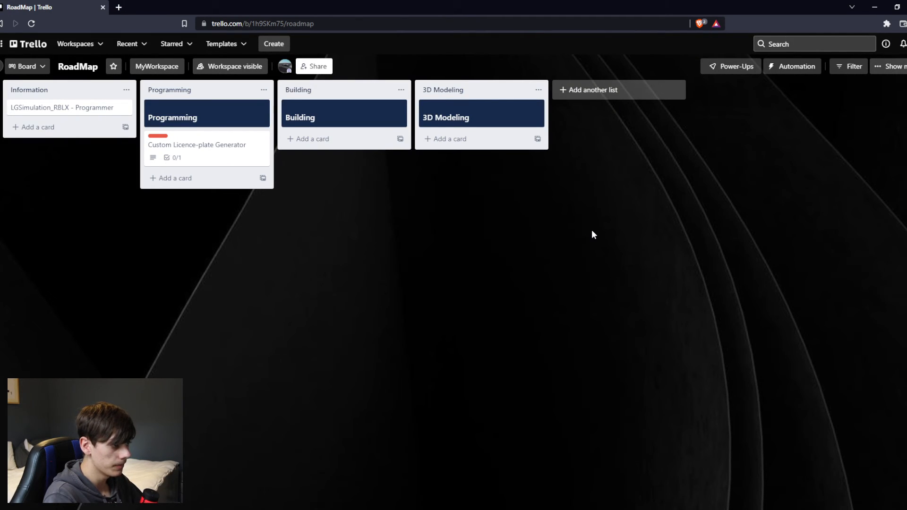
Show the board's additional options and select the full address given as the link to this board.
click(879, 67)
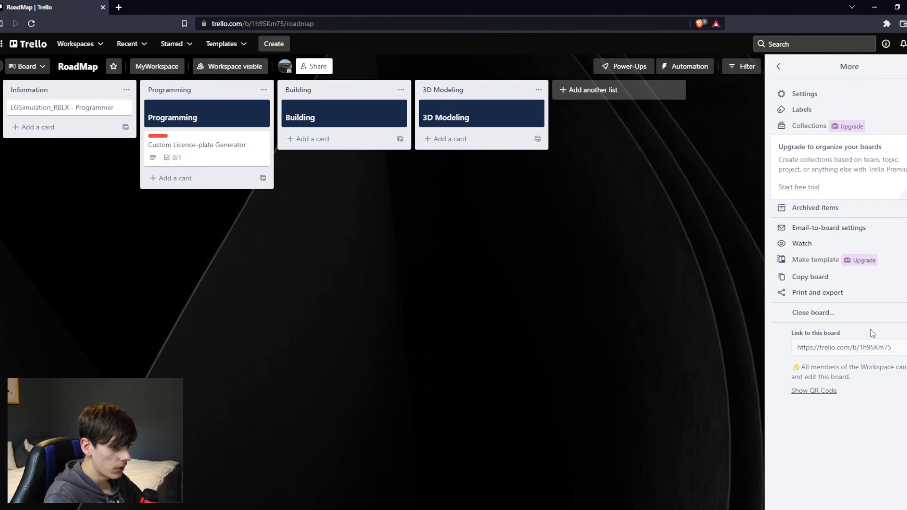
drag(794, 346, 893, 347)
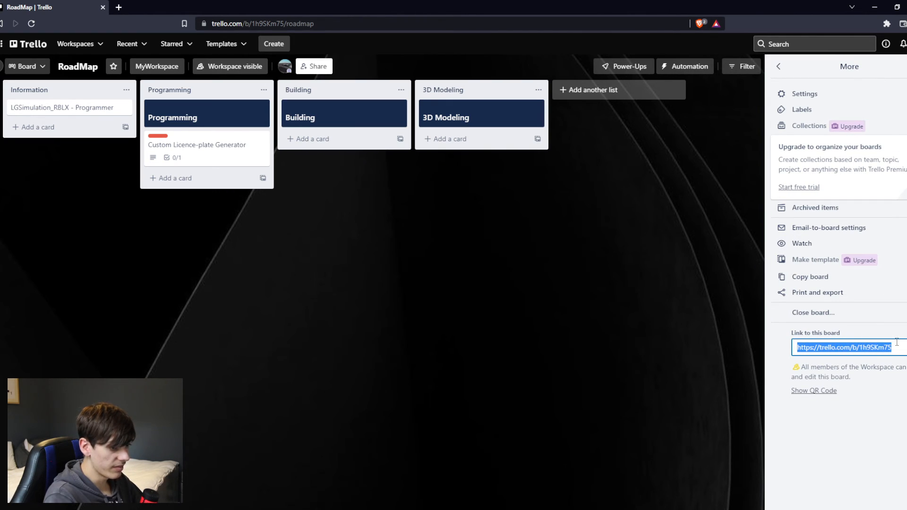
click(898, 348)
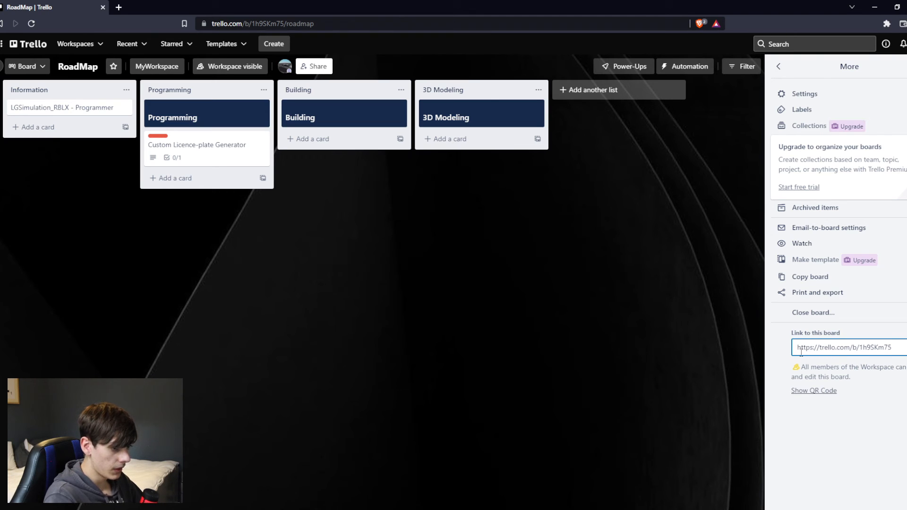
mouse_move(797, 347)
mouse_down()
mouse_move(898, 346)
mouse_move(788, 352)
mouse_up()
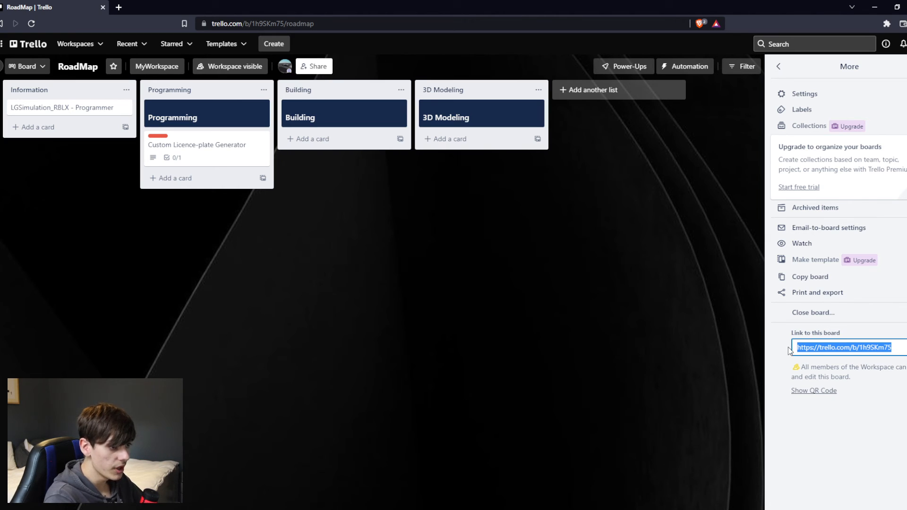
click(773, 335)
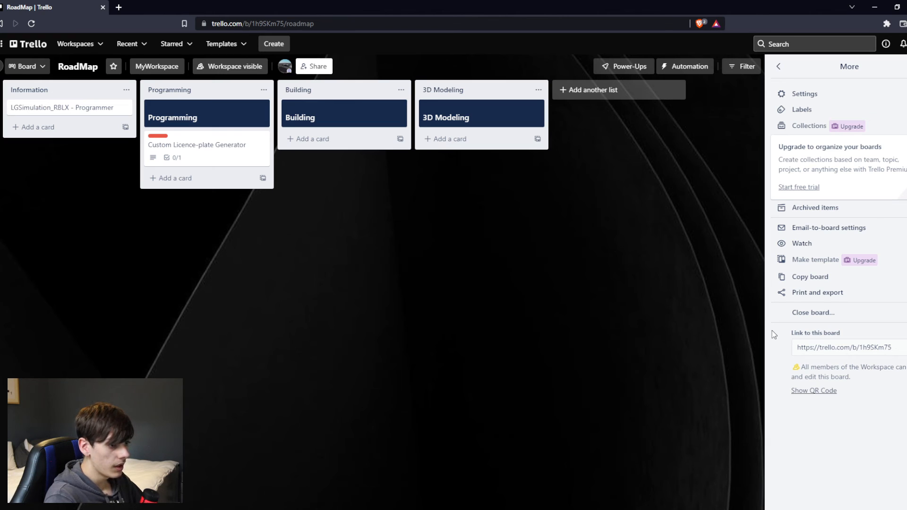
click(839, 348)
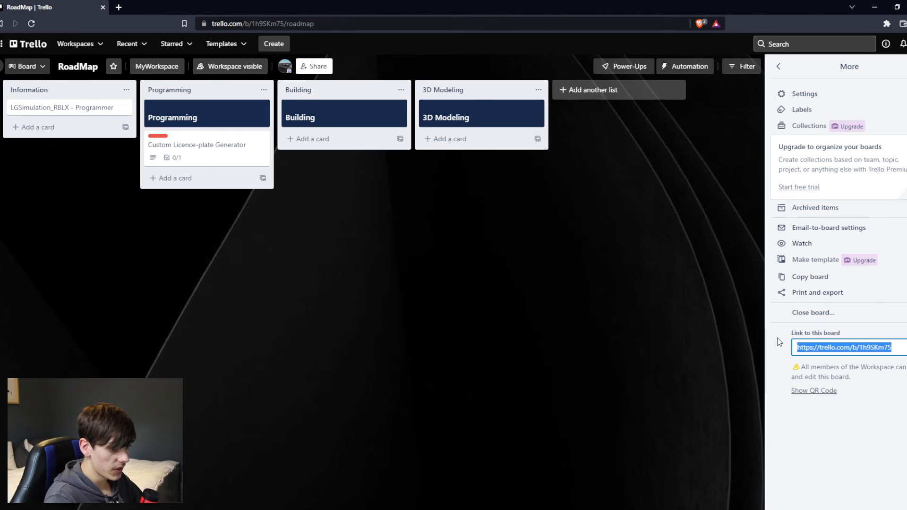
Change the board's visibility to Public, confirm the change and close the board menu.
click(231, 66)
click(255, 208)
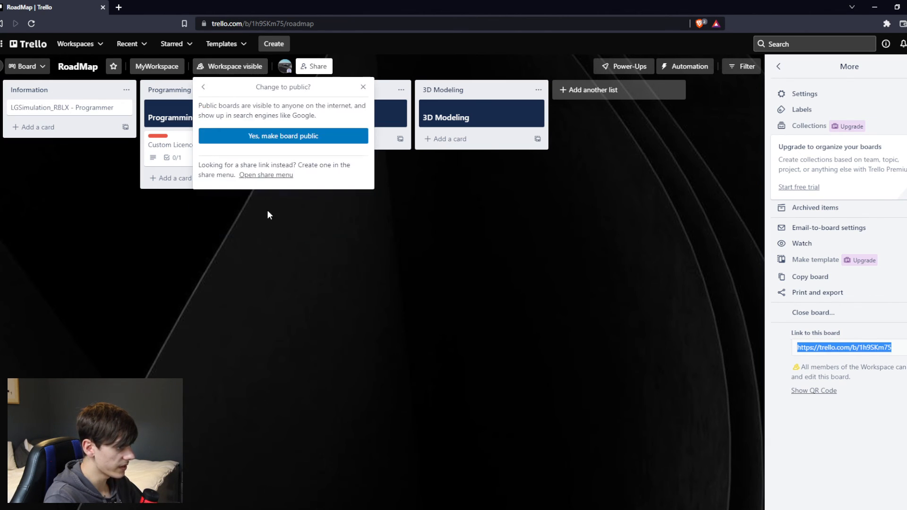
click(293, 136)
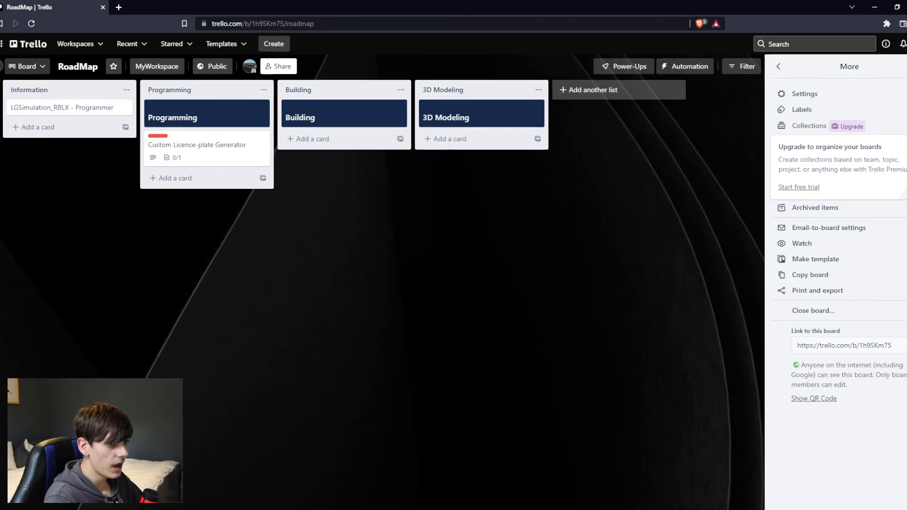
click(906, 66)
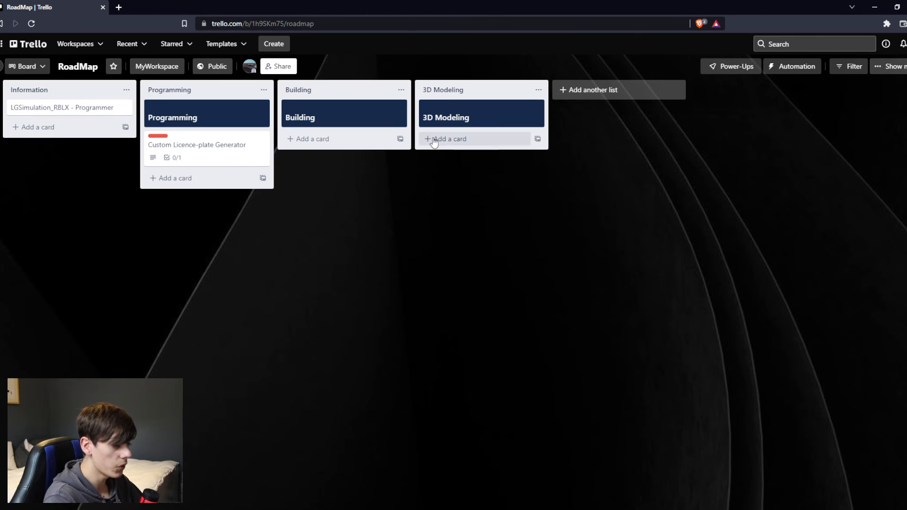
Reopen the board's additional options and review the Private, Workspace and Public visibility choices.
click(900, 69)
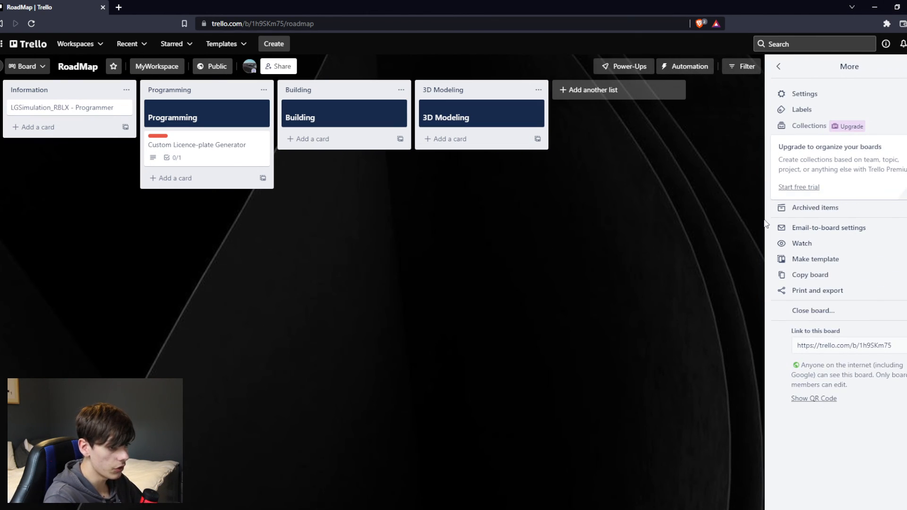
click(212, 67)
click(277, 200)
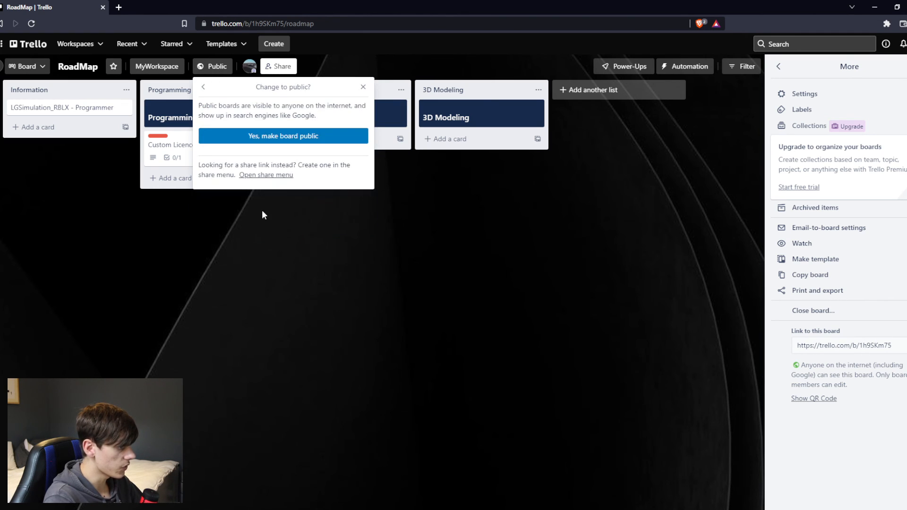
click(203, 88)
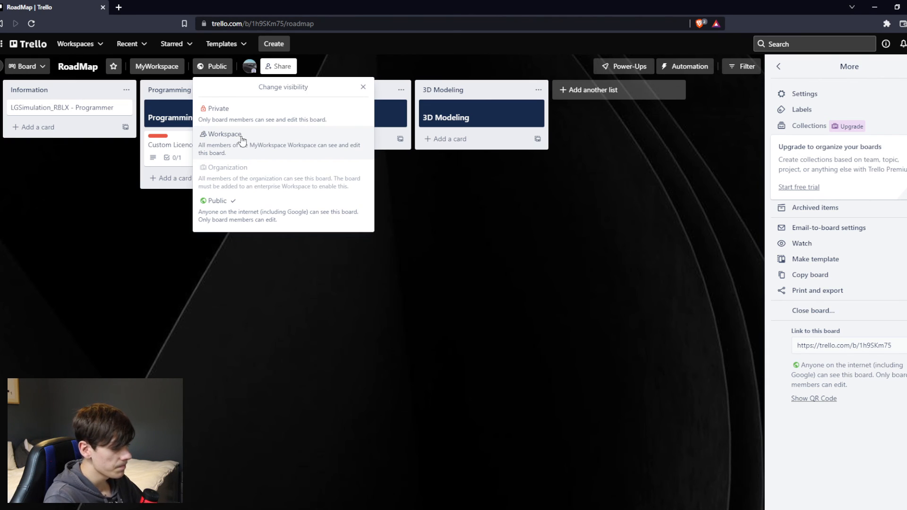
click(363, 88)
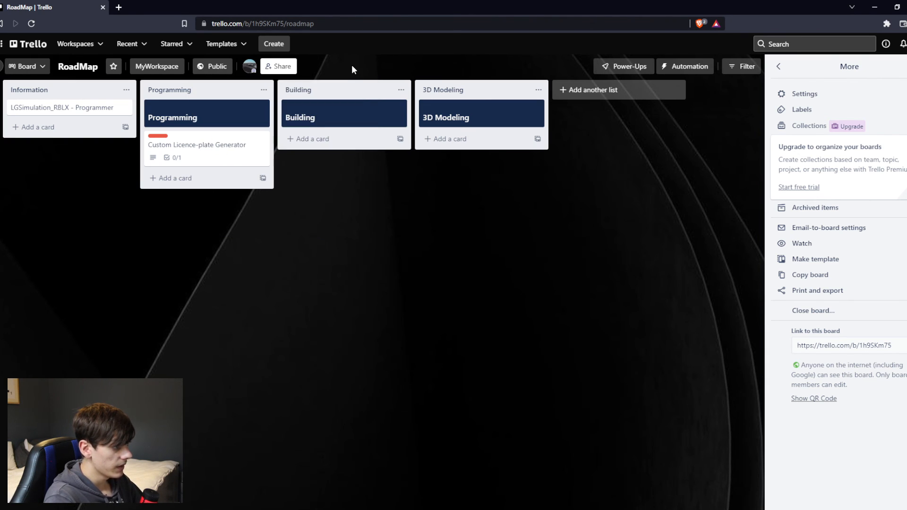